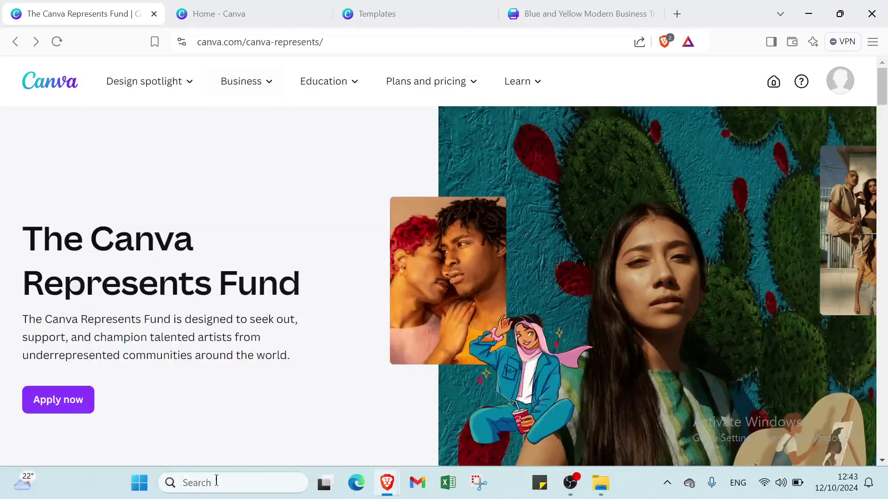
Scroll through the current page, then return to the Canva Home page.
{"action": "scroll", "coordinate": [322, 281], "scroll_direction": "down", "scroll_amount": 8}
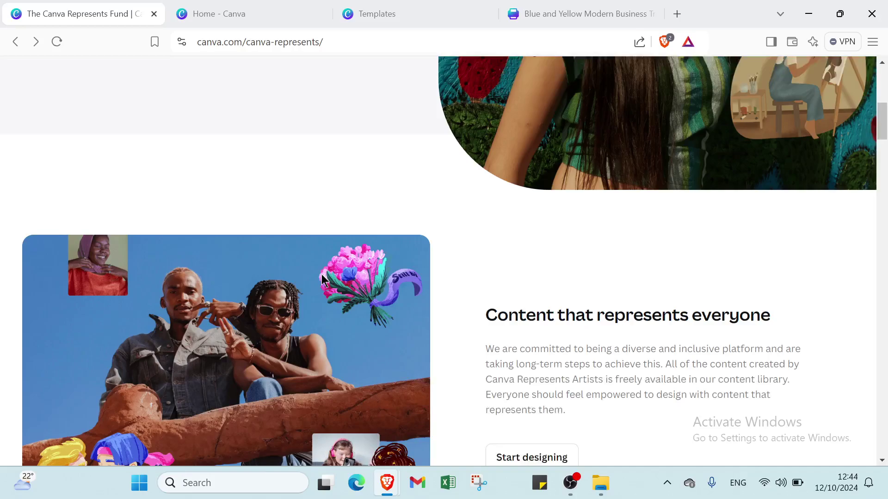
{"action": "scroll", "coordinate": [322, 277], "scroll_direction": "down", "scroll_amount": 8}
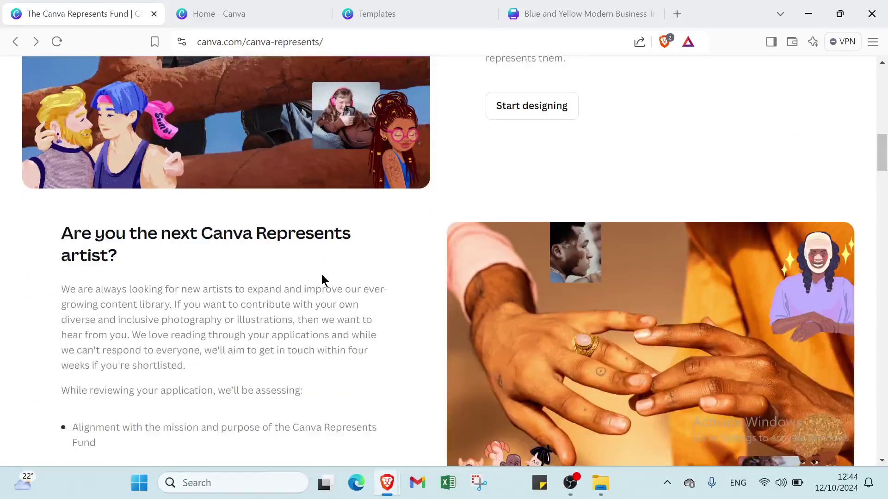
{"action": "scroll", "coordinate": [322, 281], "scroll_direction": "down", "scroll_amount": 2}
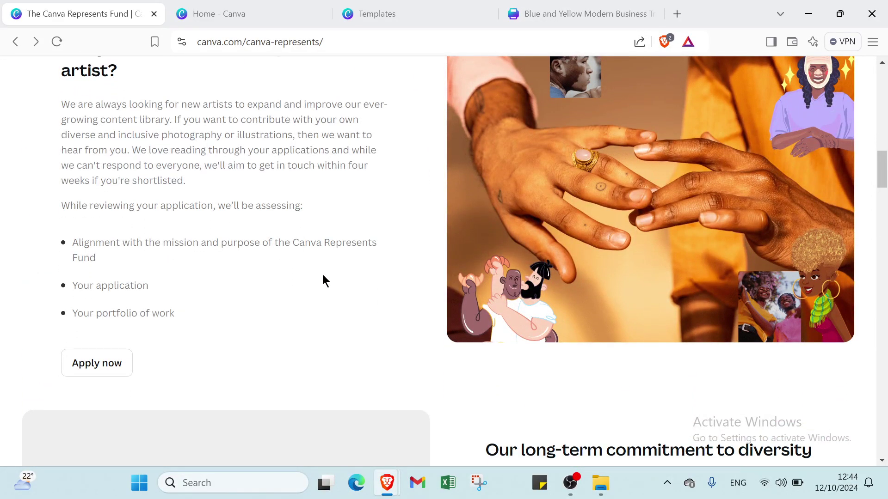
{"action": "scroll", "coordinate": [328, 255], "scroll_direction": "down", "scroll_amount": 1}
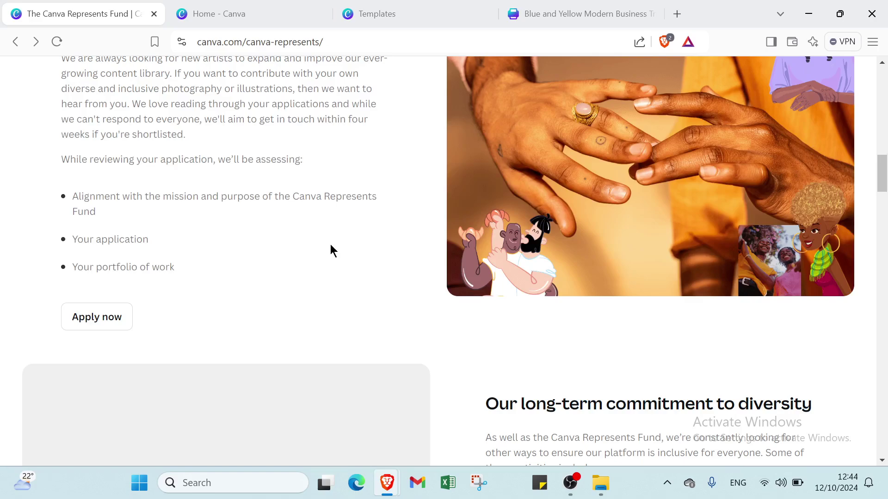
{"action": "scroll", "coordinate": [331, 245], "scroll_direction": "down", "scroll_amount": 2}
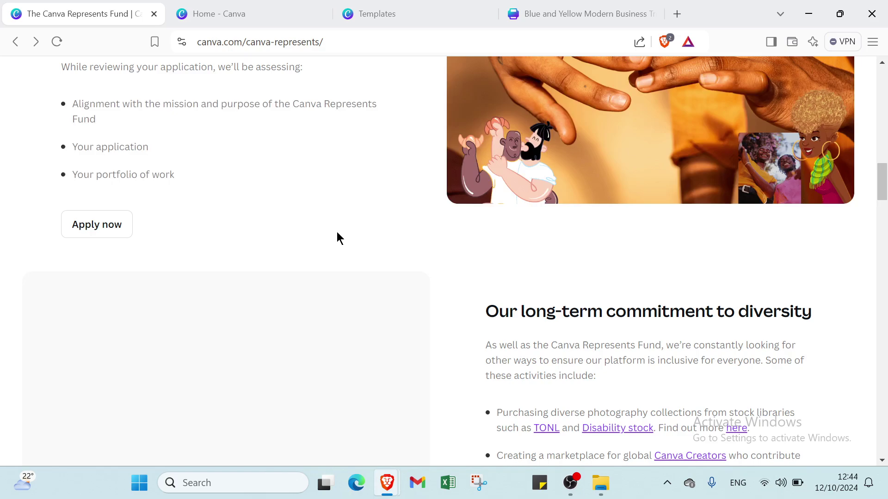
{"action": "scroll", "coordinate": [341, 242], "scroll_direction": "up", "scroll_amount": 20}
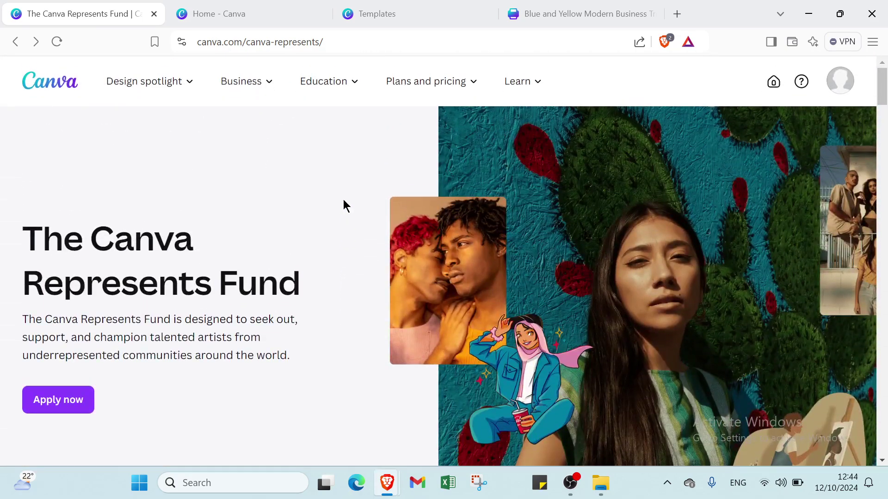
{"action": "mouse_move", "coordinate": [330, 93]}
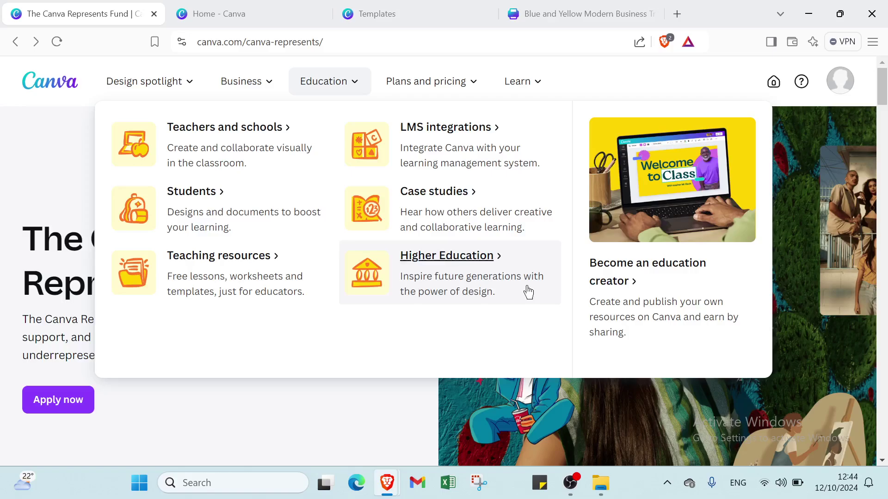
{"action": "left_click", "coordinate": [260, 14]}
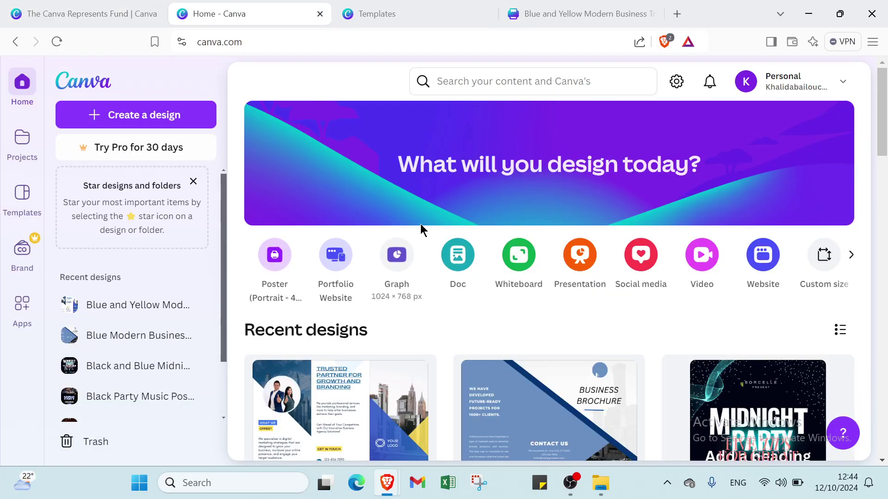
Search for 'brochures' and show the Templates results listing 5,355 templates.
{"action": "left_click", "coordinate": [475, 74]}
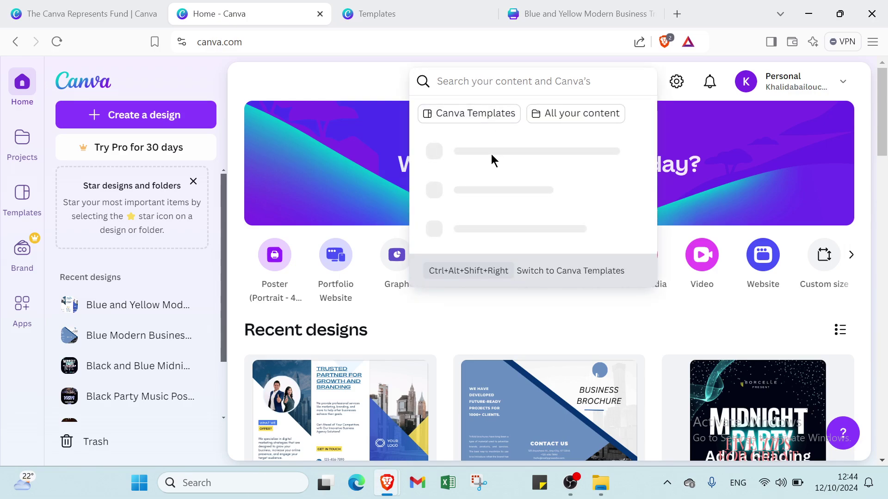
{"action": "type", "text": "br"}
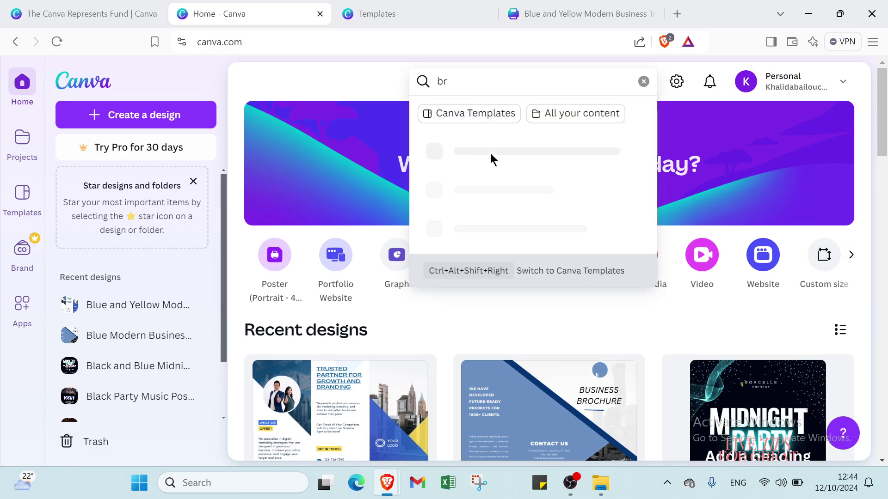
{"action": "type", "text": "ochures"}
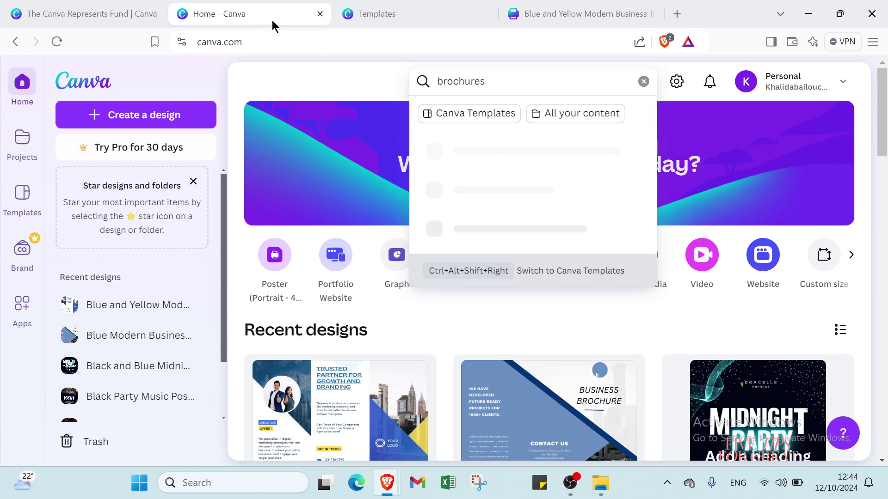
{"action": "left_click", "coordinate": [359, 13]}
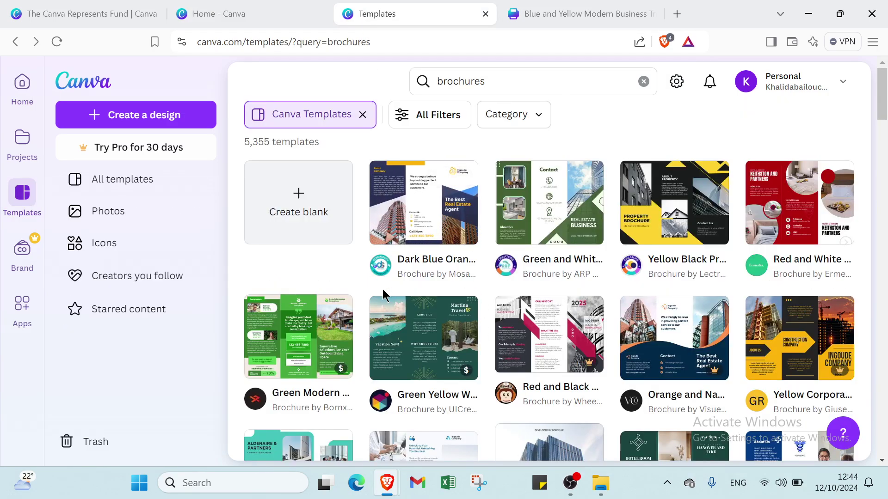
{"action": "scroll", "coordinate": [356, 251], "scroll_direction": "down", "scroll_amount": 3}
{"action": "scroll", "coordinate": [435, 139], "scroll_direction": "up", "scroll_amount": 3}
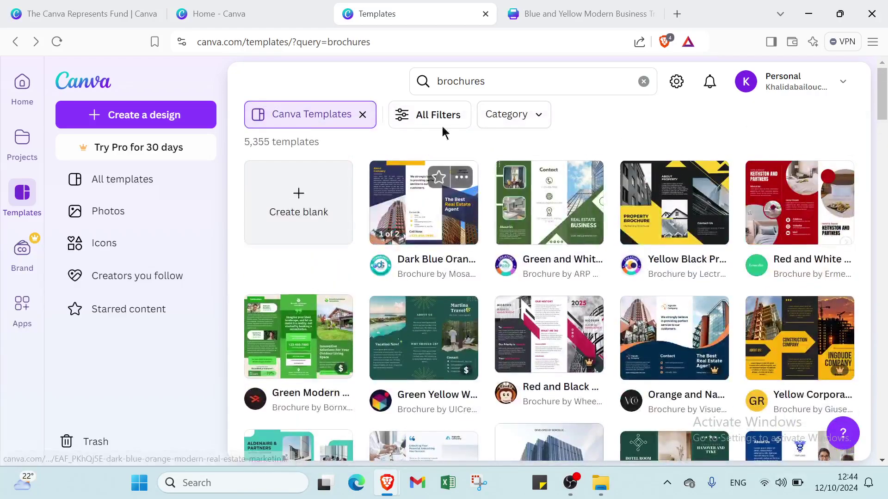
{"action": "left_click", "coordinate": [427, 111]}
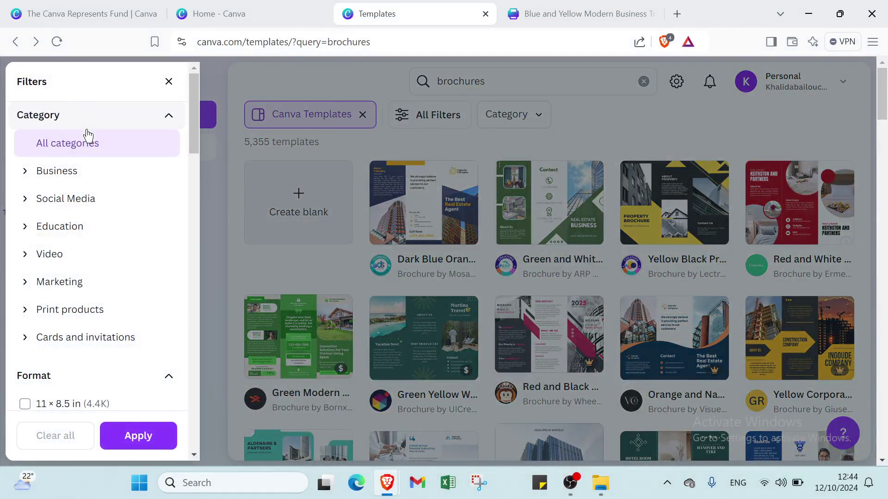
{"action": "left_click", "coordinate": [75, 171]}
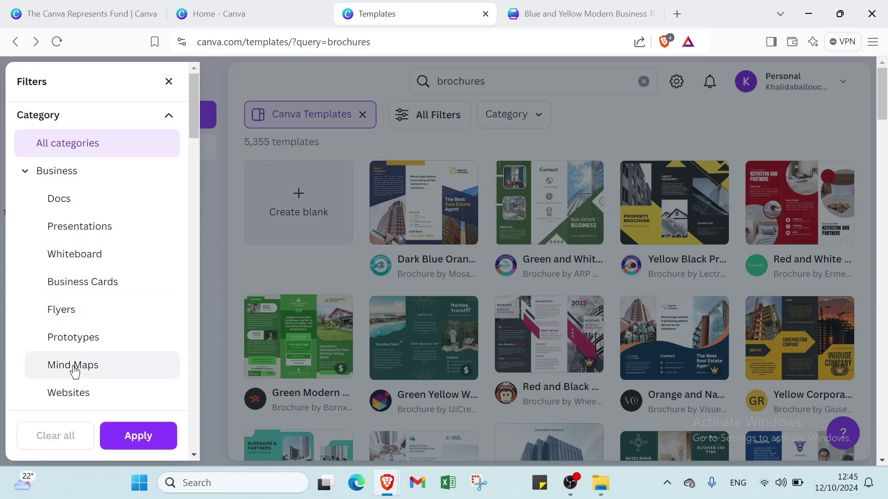
{"action": "scroll", "coordinate": [73, 369], "scroll_direction": "down", "scroll_amount": 2}
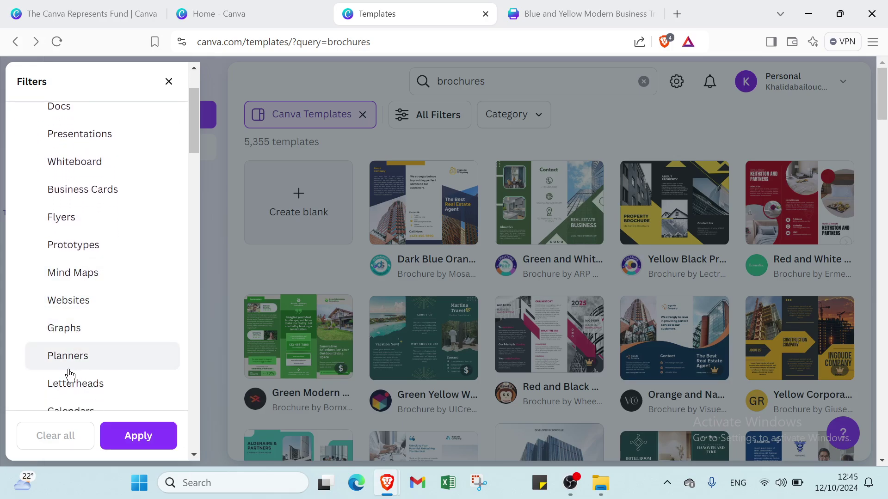
{"action": "scroll", "coordinate": [88, 370], "scroll_direction": "down", "scroll_amount": 8}
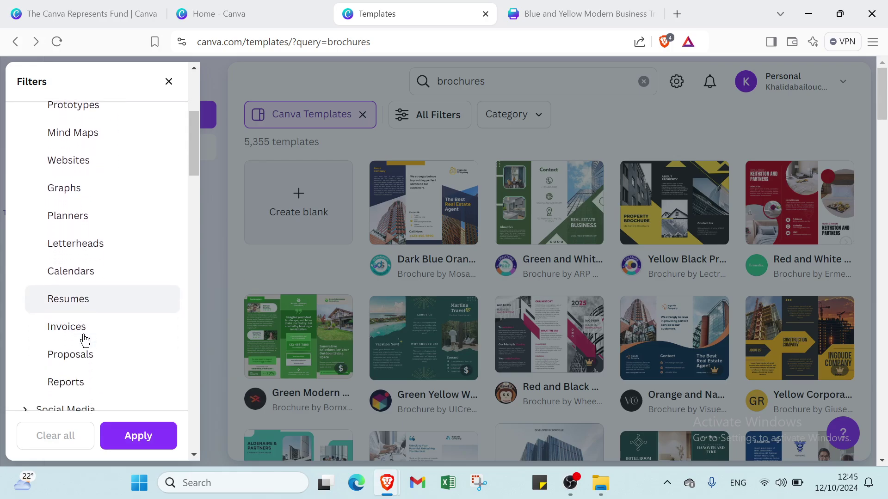
{"action": "left_click", "coordinate": [77, 190]}
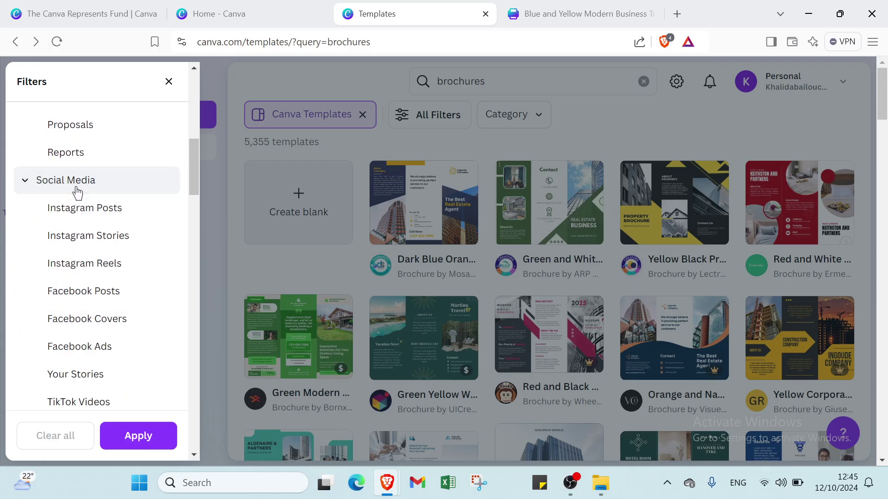
{"action": "scroll", "coordinate": [87, 231], "scroll_direction": "down", "scroll_amount": 5}
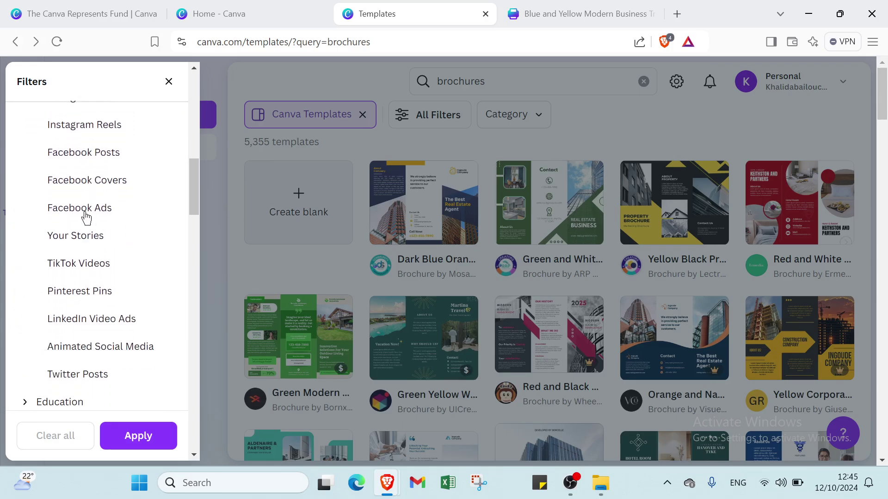
{"action": "scroll", "coordinate": [86, 215], "scroll_direction": "down", "scroll_amount": 4}
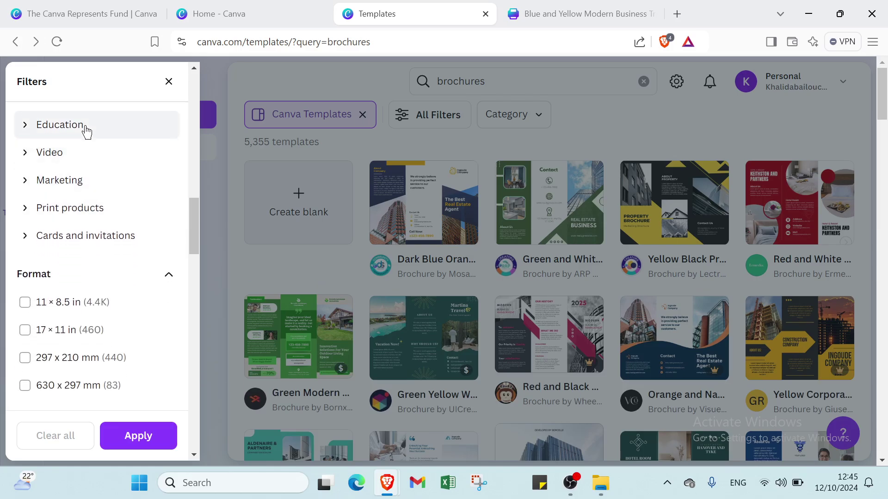
{"action": "left_click", "coordinate": [85, 127]}
{"action": "scroll", "coordinate": [69, 185], "scroll_direction": "down", "scroll_amount": 1}
{"action": "left_click", "coordinate": [65, 190]}
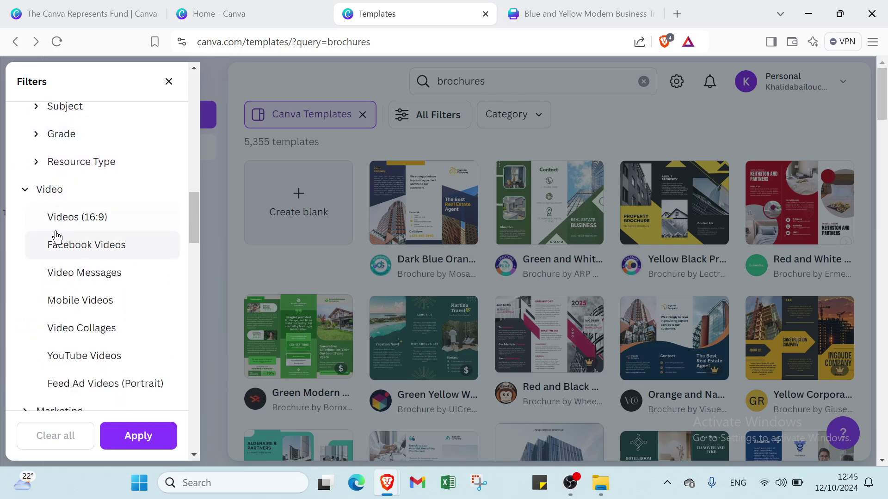
{"action": "scroll", "coordinate": [56, 238], "scroll_direction": "down", "scroll_amount": 2}
{"action": "scroll", "coordinate": [54, 236], "scroll_direction": "down", "scroll_amount": 1}
{"action": "left_click", "coordinate": [41, 272]}
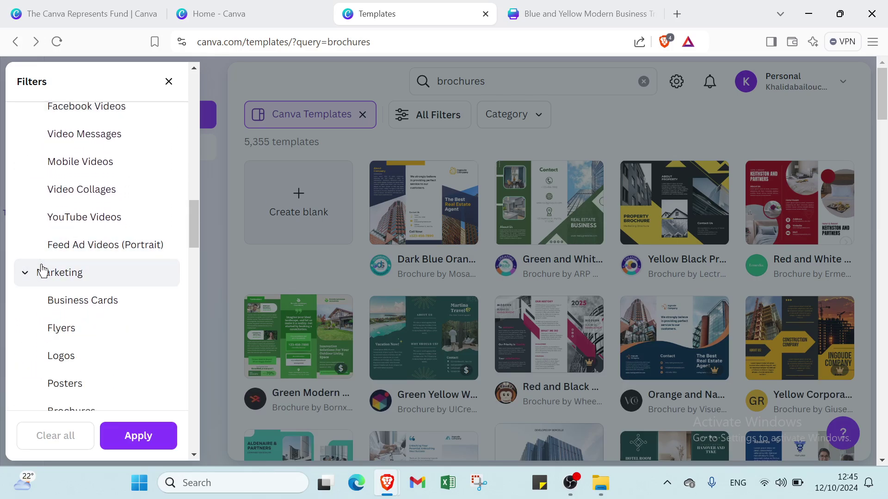
{"action": "scroll", "coordinate": [42, 272], "scroll_direction": "down", "scroll_amount": 3}
{"action": "left_click", "coordinate": [71, 337]}
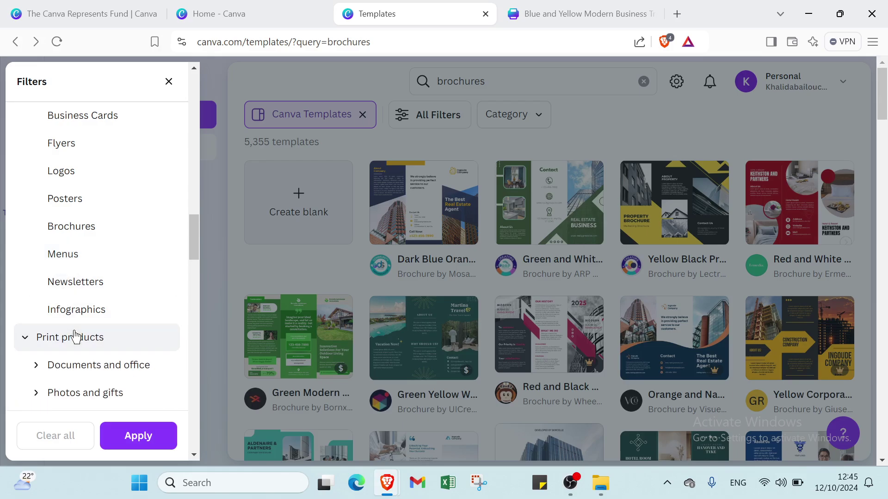
{"action": "scroll", "coordinate": [73, 325], "scroll_direction": "down", "scroll_amount": 3}
{"action": "scroll", "coordinate": [73, 325], "scroll_direction": "down", "scroll_amount": 3}
{"action": "left_click", "coordinate": [67, 261]}
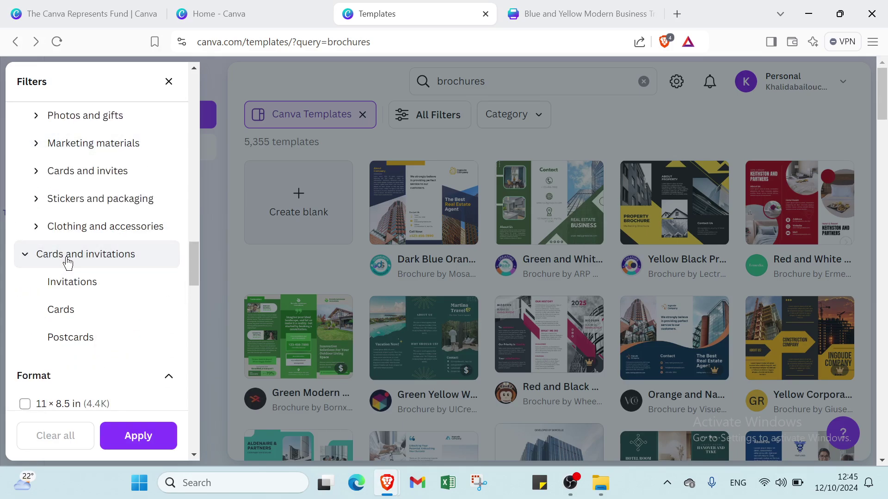
{"action": "scroll", "coordinate": [170, 307], "scroll_direction": "down", "scroll_amount": 3}
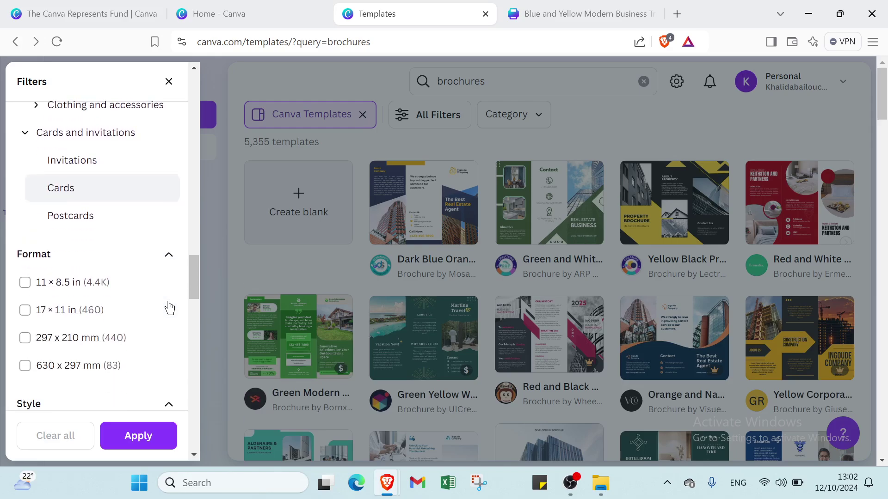
{"action": "left_click", "coordinate": [167, 304]}
{"action": "scroll", "coordinate": [116, 275], "scroll_direction": "down", "scroll_amount": 8}
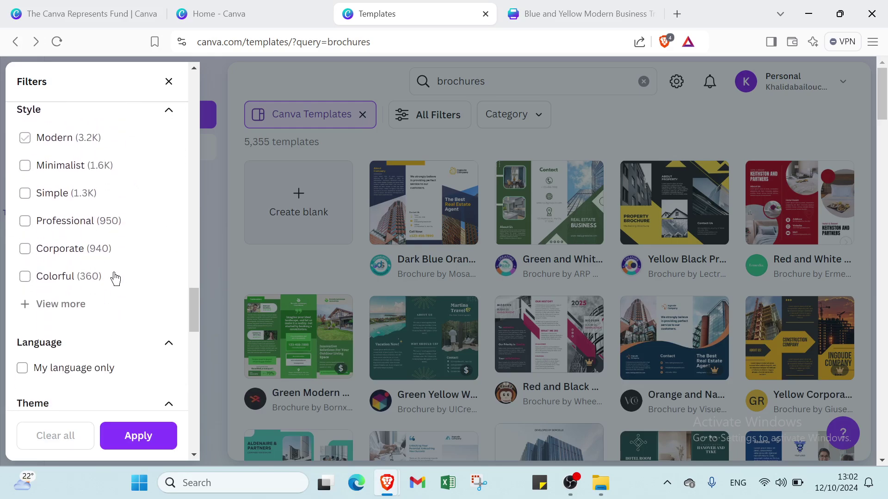
{"action": "left_click", "coordinate": [111, 286]}
{"action": "scroll", "coordinate": [109, 291], "scroll_direction": "down", "scroll_amount": 8}
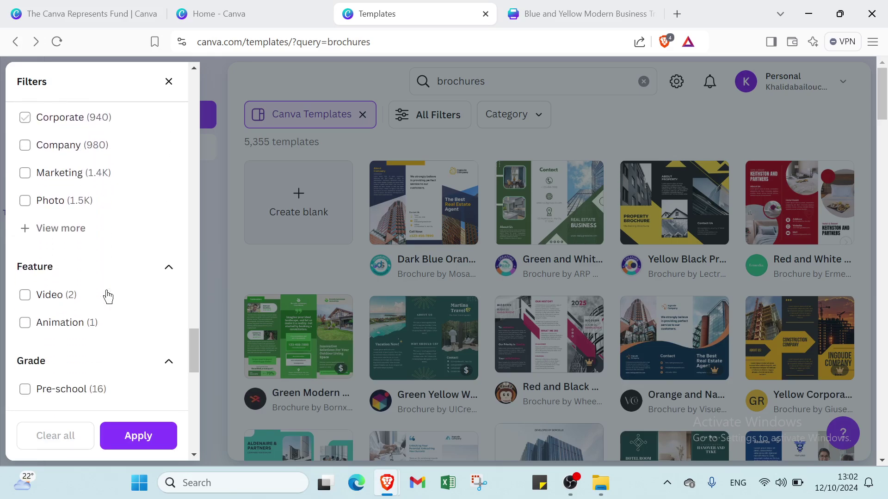
{"action": "scroll", "coordinate": [108, 296], "scroll_direction": "down", "scroll_amount": 3}
{"action": "left_click", "coordinate": [106, 296]}
{"action": "scroll", "coordinate": [105, 296], "scroll_direction": "down", "scroll_amount": 2}
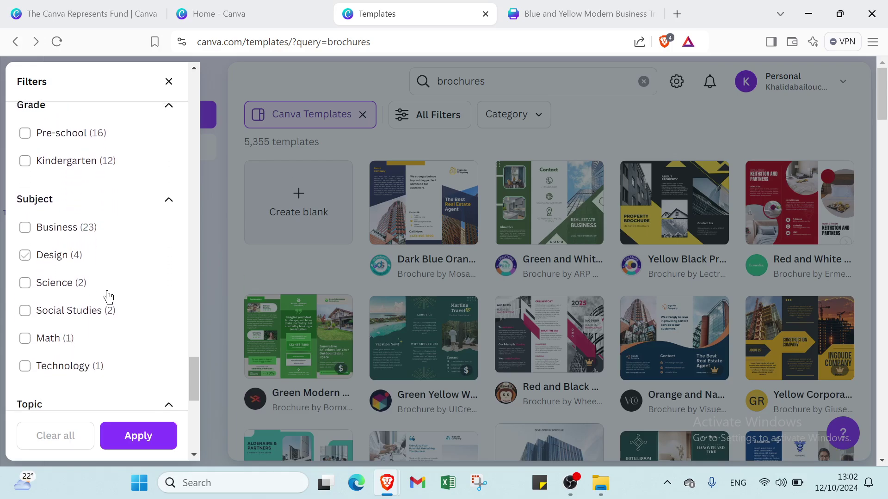
{"action": "scroll", "coordinate": [109, 296], "scroll_direction": "down", "scroll_amount": 9}
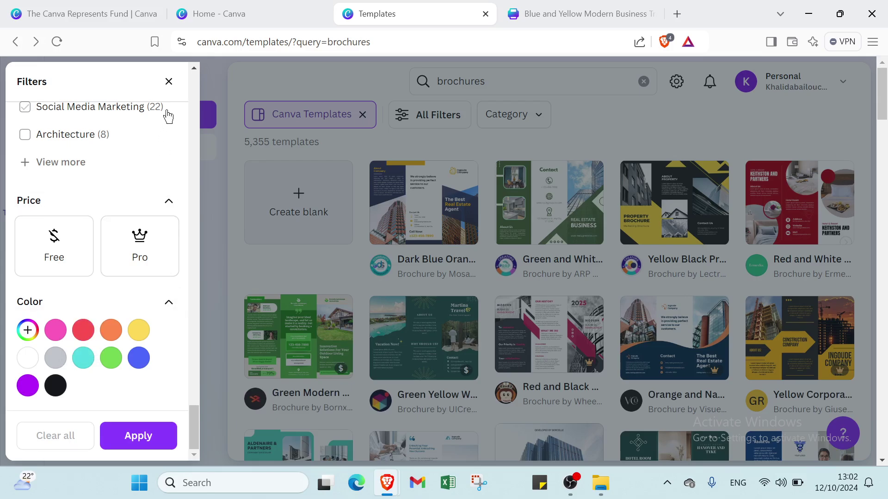
{"action": "left_click", "coordinate": [169, 82]}
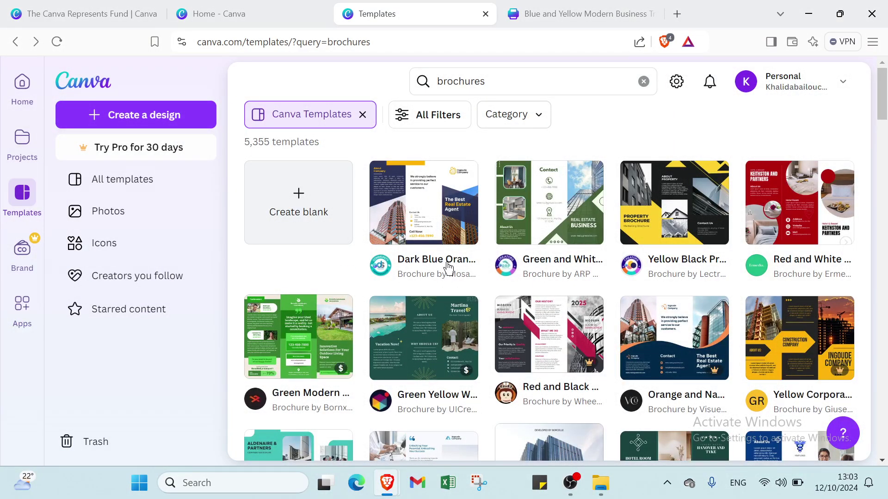
Star the Green and White real estate trifold template.
{"action": "scroll", "coordinate": [451, 269], "scroll_direction": "down", "scroll_amount": 3}
{"action": "scroll", "coordinate": [451, 275], "scroll_direction": "up", "scroll_amount": 3}
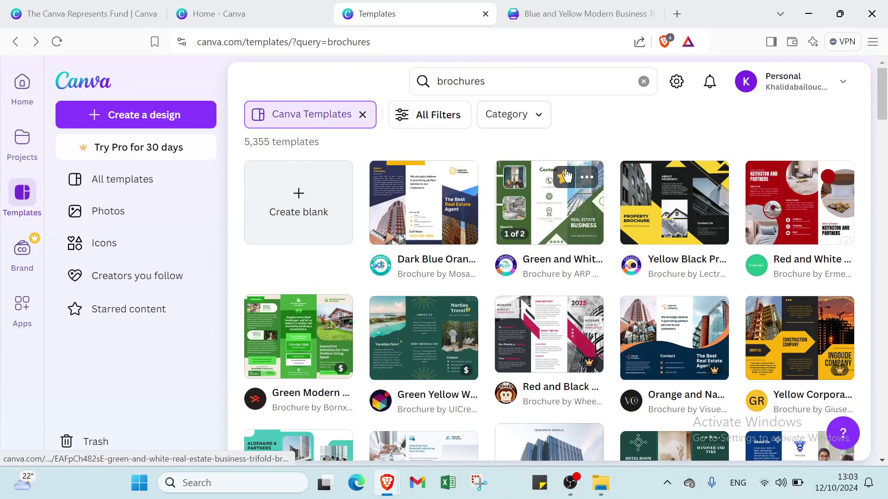
{"action": "left_click", "coordinate": [564, 178]}
Preview that template, close it, and go back to the Blue and Yellow brochure.
{"action": "left_click", "coordinate": [557, 221]}
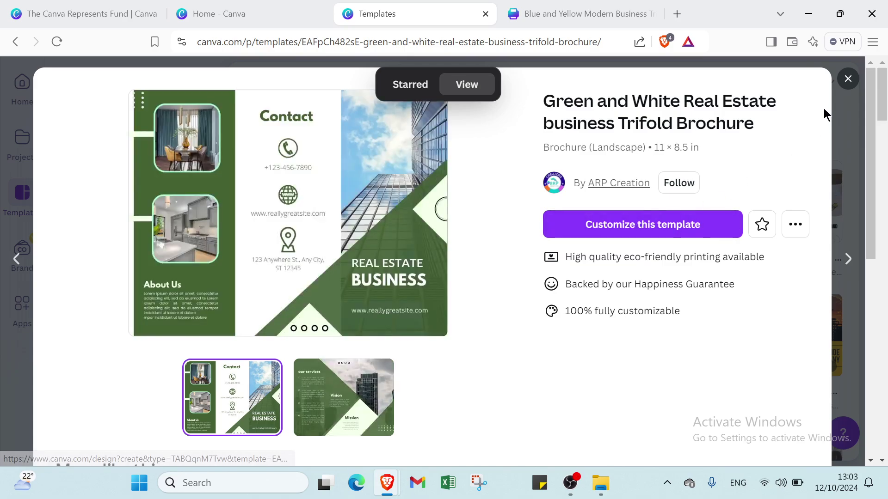
{"action": "left_click", "coordinate": [848, 78]}
{"action": "left_click", "coordinate": [545, 14]}
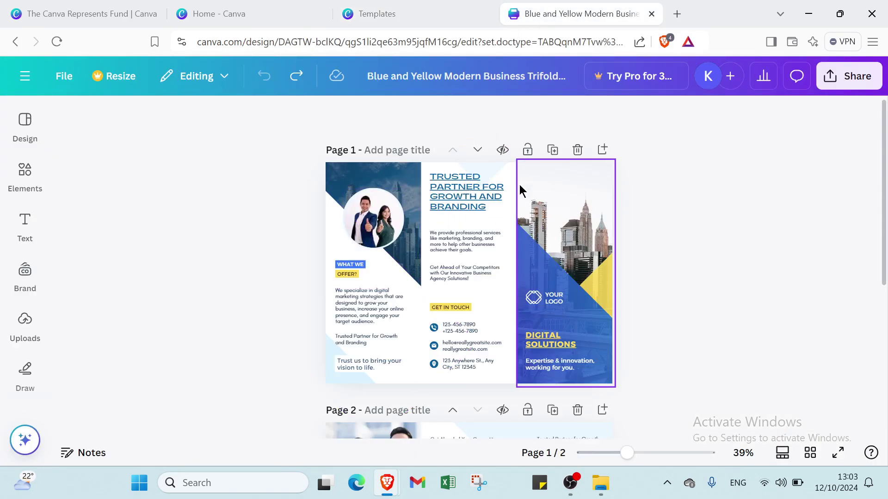
Recolour the top-left panel shape black, after trying blue and navy #0a2647.
{"action": "scroll", "coordinate": [494, 245], "scroll_direction": "down", "scroll_amount": 3}
{"action": "scroll", "coordinate": [495, 242], "scroll_direction": "up", "scroll_amount": 3}
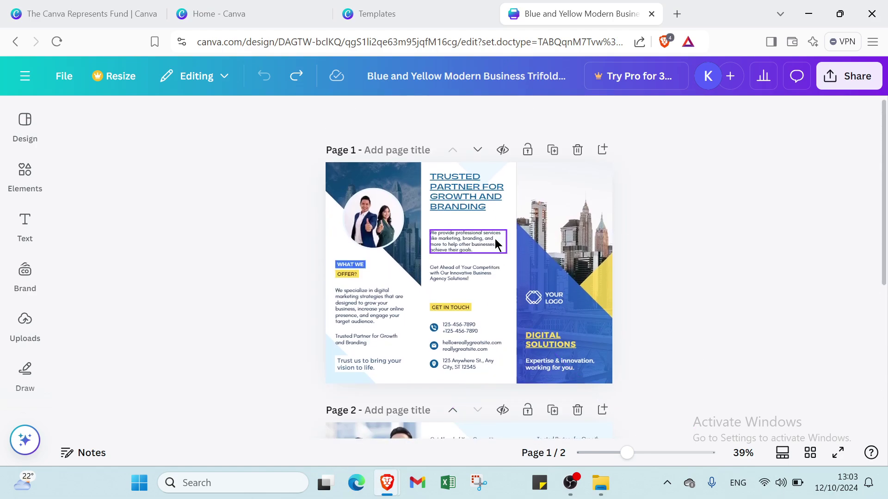
{"action": "left_click", "coordinate": [389, 173]}
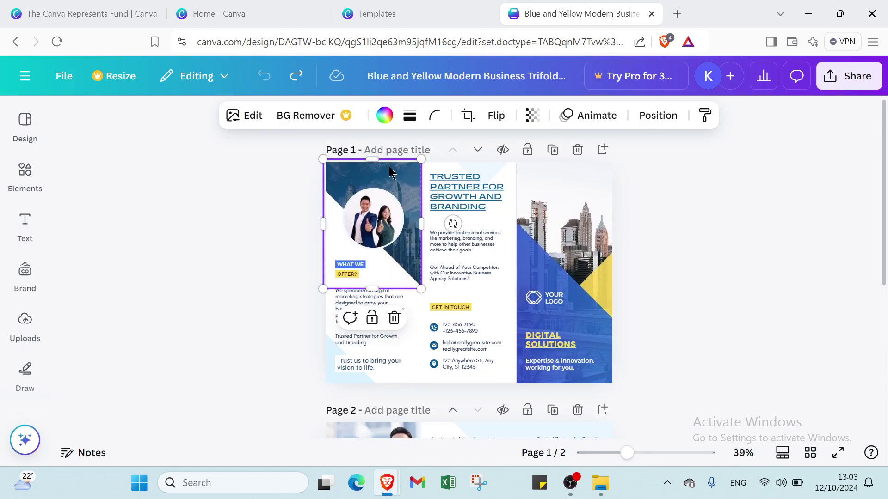
{"action": "left_click", "coordinate": [386, 118]}
{"action": "left_click", "coordinate": [162, 232]}
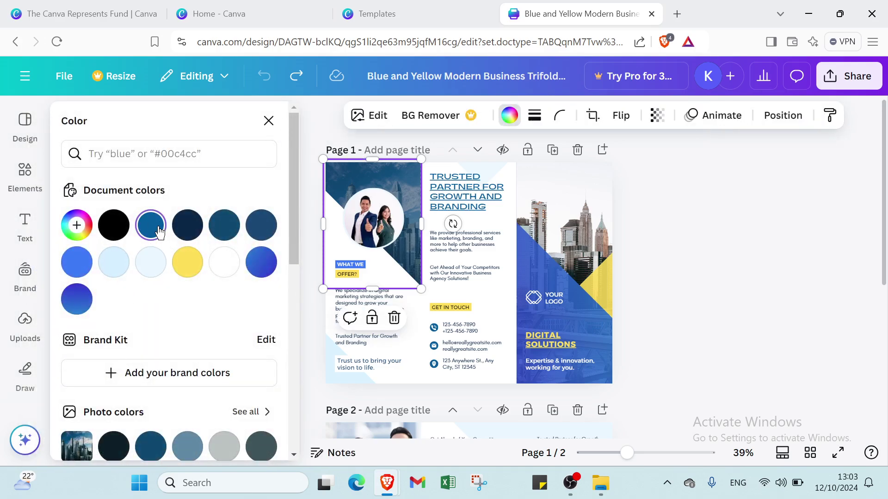
{"action": "left_click", "coordinate": [189, 227]}
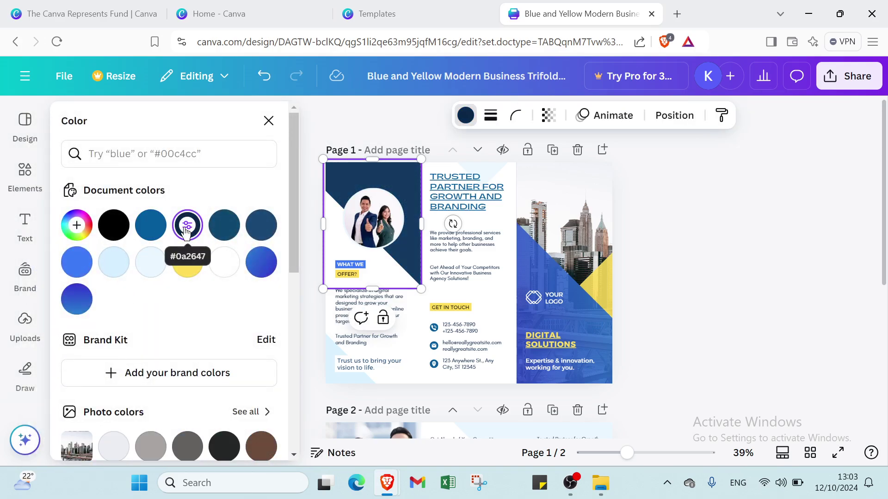
{"action": "left_click", "coordinate": [113, 225]}
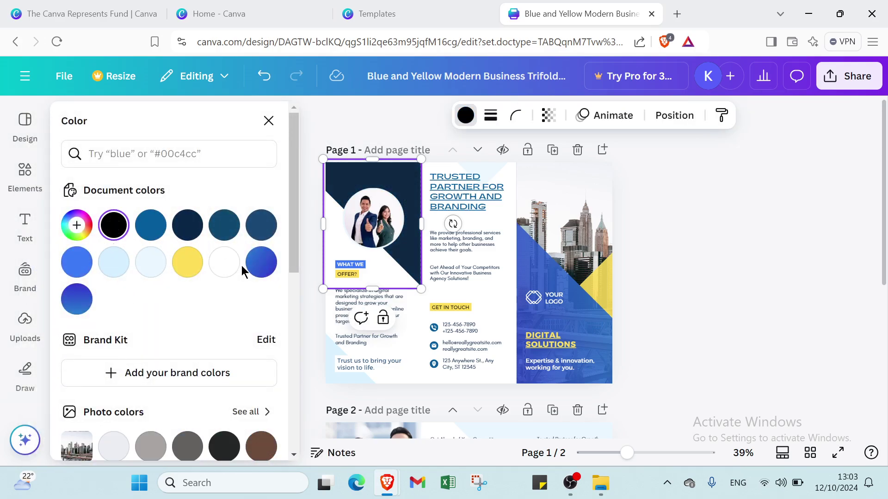
{"action": "left_click", "coordinate": [349, 371]}
{"action": "left_click", "coordinate": [351, 376]}
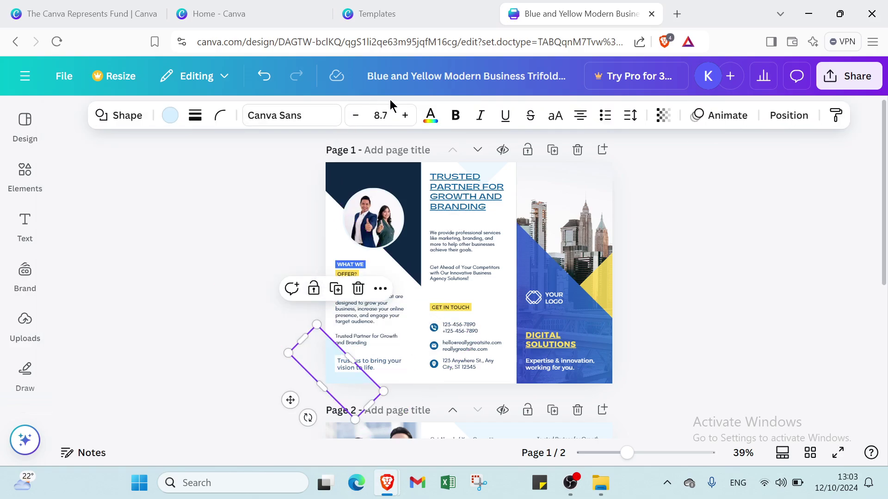
Resize the rotated light-blue rectangle in the lower-left panel with its side and corner handles.
{"action": "key", "text": "alt+shift+l"}
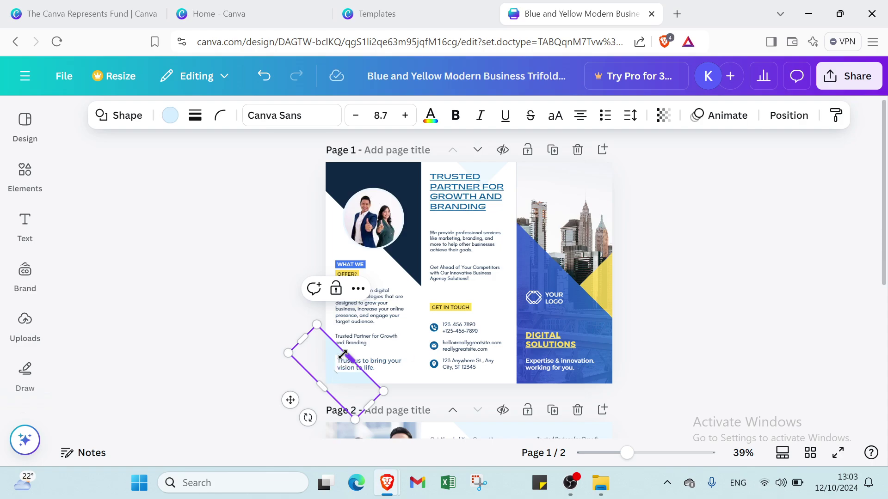
{"action": "left_click_drag", "start_coordinate": [343, 354], "coordinate": [396, 262]}
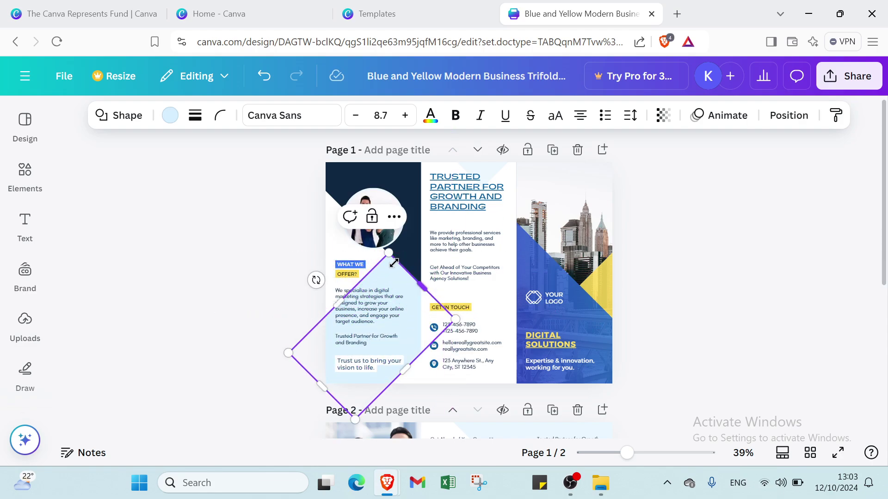
{"action": "left_click", "coordinate": [267, 287]}
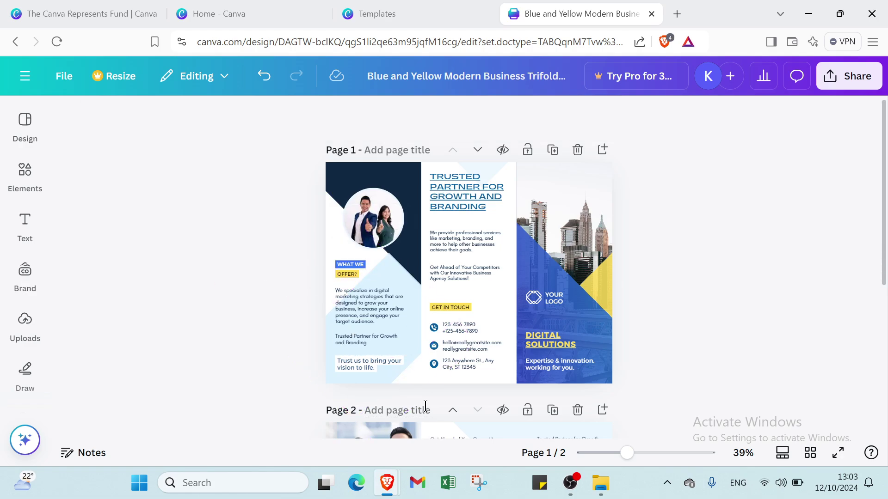
{"action": "left_click", "coordinate": [418, 382]}
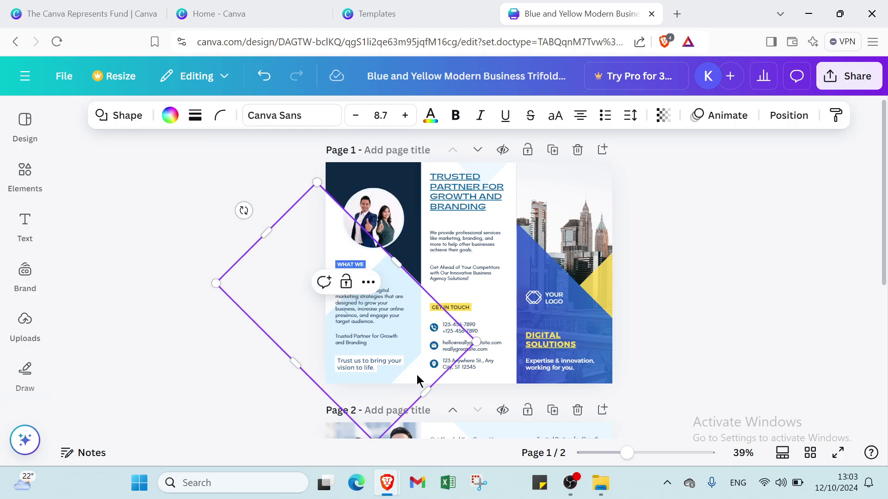
{"action": "left_click_drag", "start_coordinate": [460, 340], "coordinate": [366, 413]}
{"action": "left_click", "coordinate": [255, 238]}
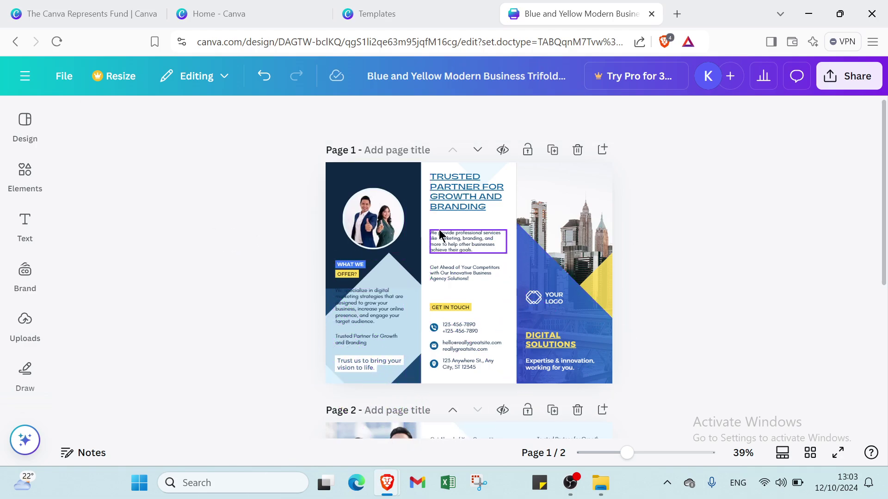
{"action": "left_click", "coordinate": [333, 295]}
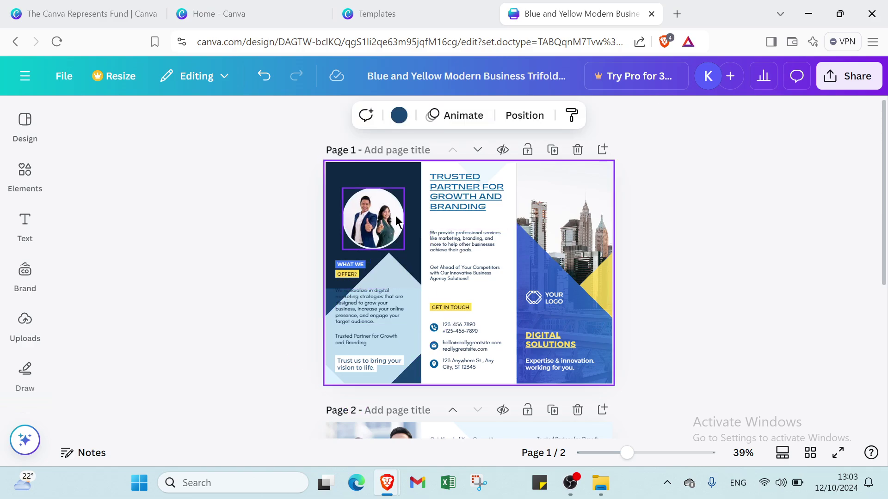
Nudge the dark top-left panel shape right, then scroll to page 2 and back.
{"action": "left_click", "coordinate": [418, 173]}
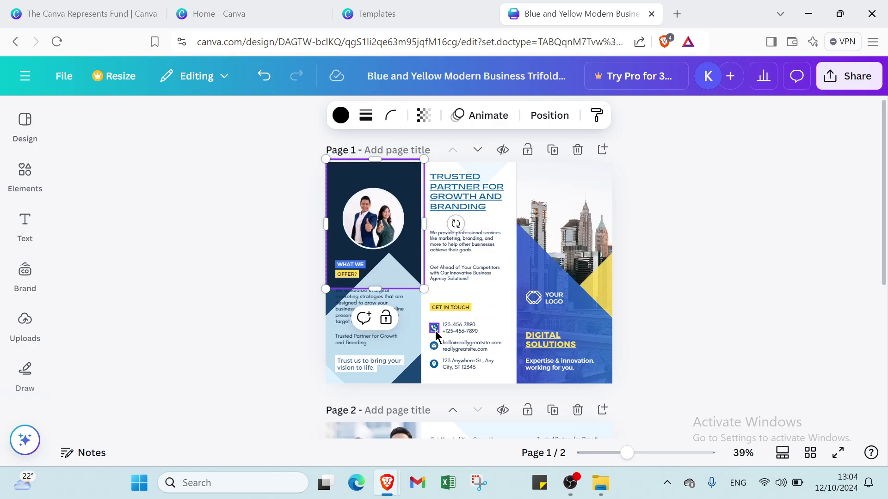
{"action": "key", "text": "shift+Right"}
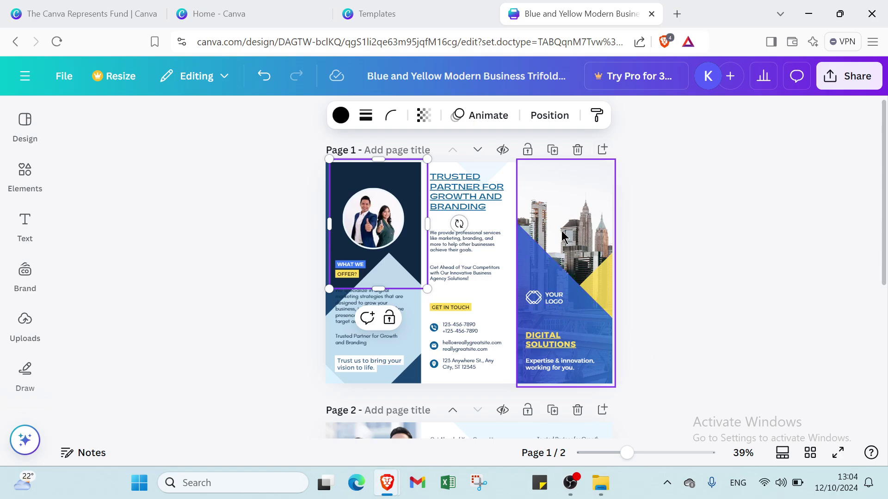
{"action": "scroll", "coordinate": [562, 236], "scroll_direction": "down", "scroll_amount": 1}
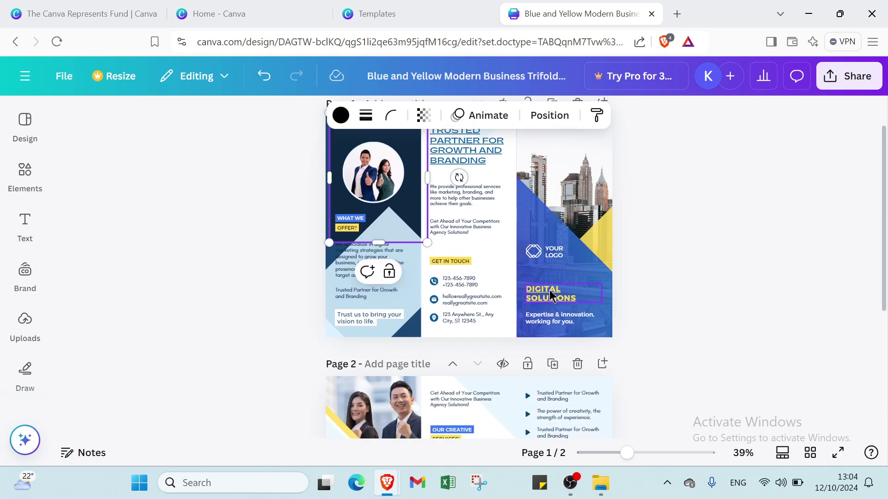
{"action": "scroll", "coordinate": [564, 300], "scroll_direction": "down", "scroll_amount": 4}
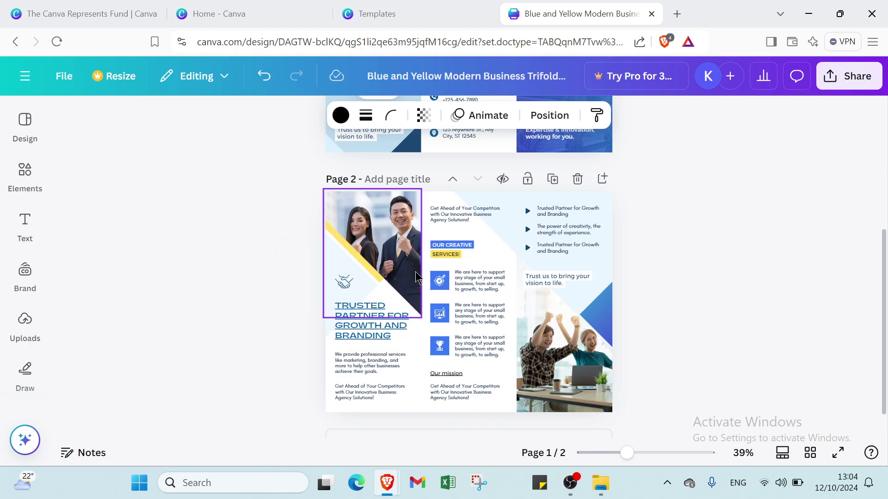
{"action": "scroll", "coordinate": [433, 288], "scroll_direction": "up", "scroll_amount": 5}
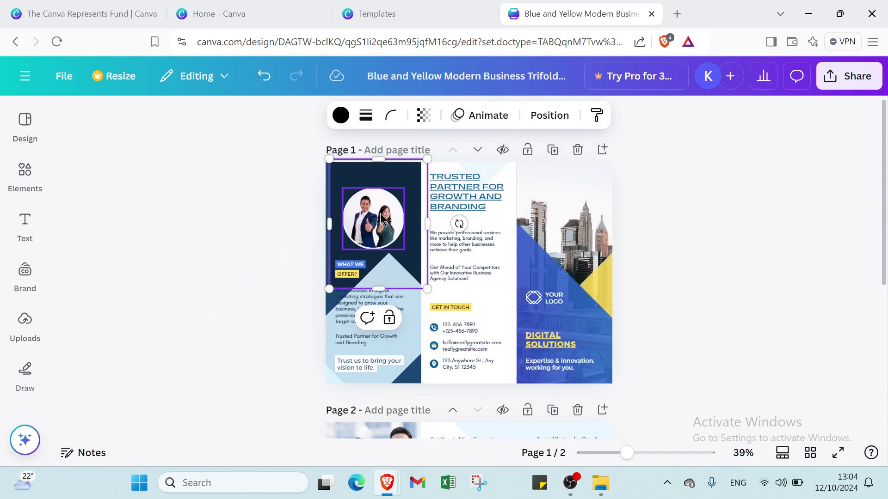
Delete page 1's team photo, description text, circle frame, light-blue diamond and bottom-left triangle.
{"action": "left_click", "coordinate": [391, 227]}
{"action": "left_click", "coordinate": [420, 160]}
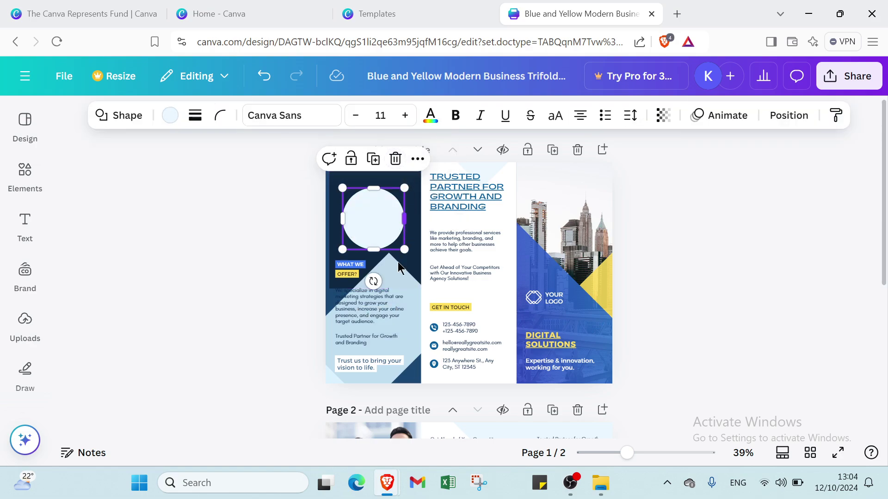
{"action": "left_click", "coordinate": [383, 302]}
{"action": "left_click", "coordinate": [404, 258]}
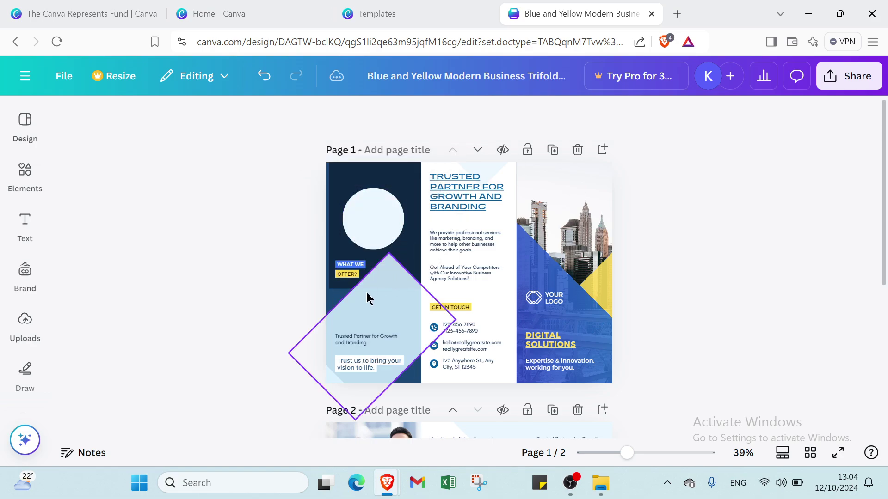
{"action": "left_click", "coordinate": [385, 219]}
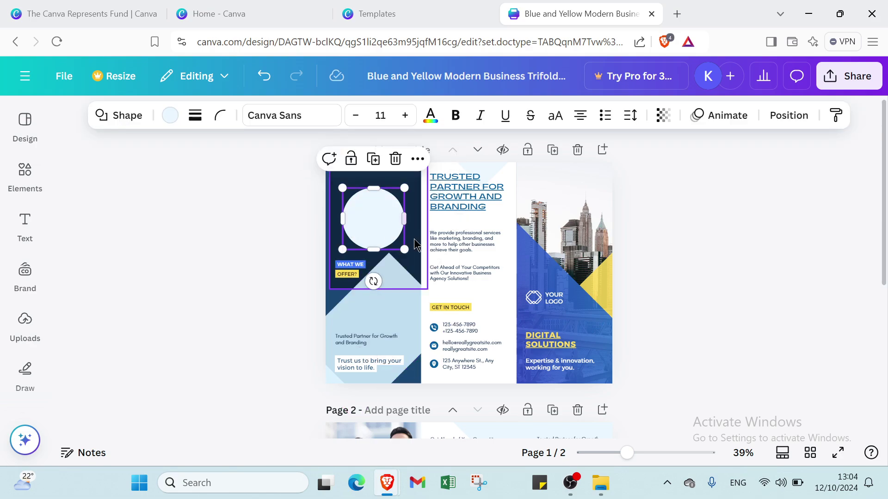
{"action": "left_click", "coordinate": [396, 159]}
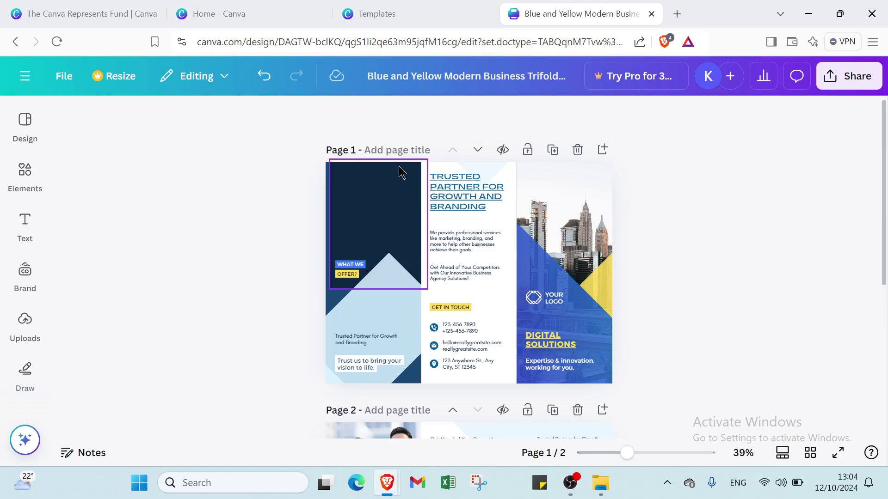
{"action": "left_click", "coordinate": [388, 318]}
{"action": "left_click", "coordinate": [392, 216]}
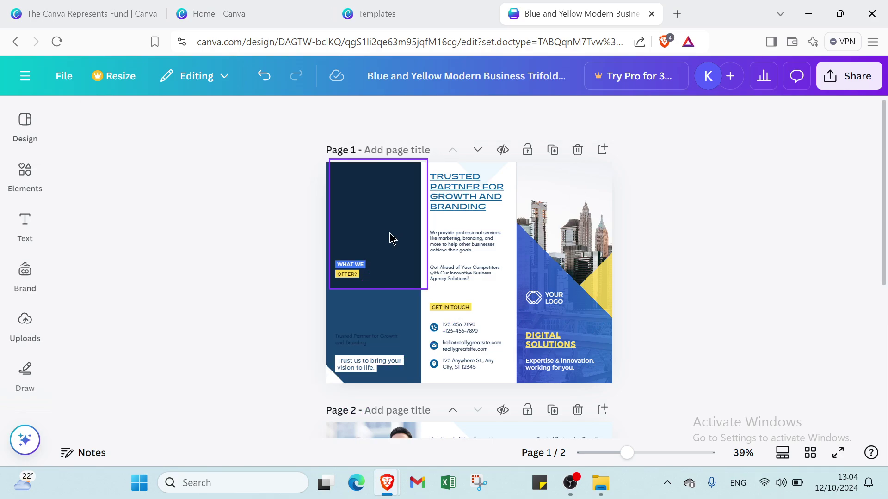
{"action": "left_click", "coordinate": [329, 377]}
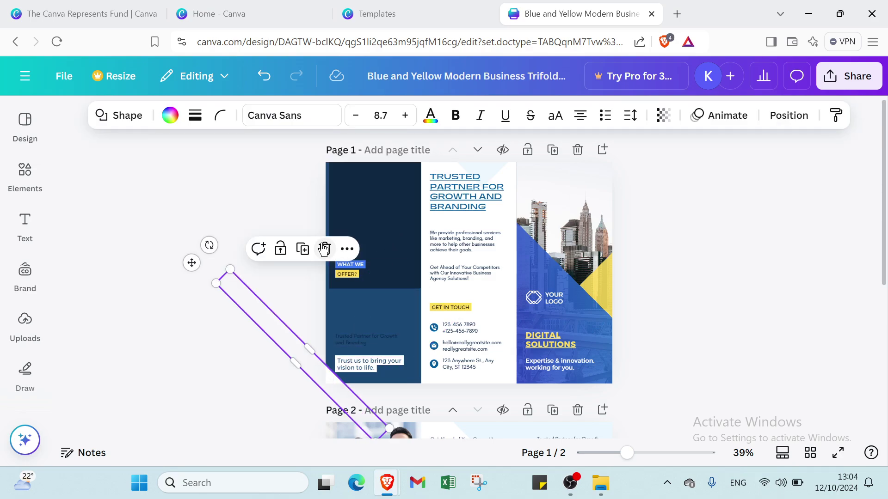
{"action": "left_click", "coordinate": [323, 248]}
Delete the Trusted Partner text, 'Trust us' text, WHAT WE OFFER? labels and TRUSTED PARTNER heading.
{"action": "left_click", "coordinate": [360, 327]}
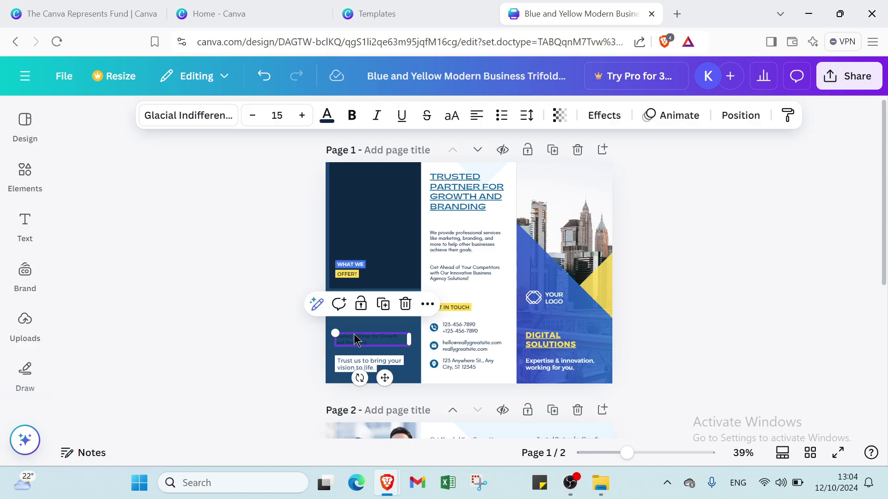
{"action": "left_click", "coordinate": [401, 304]}
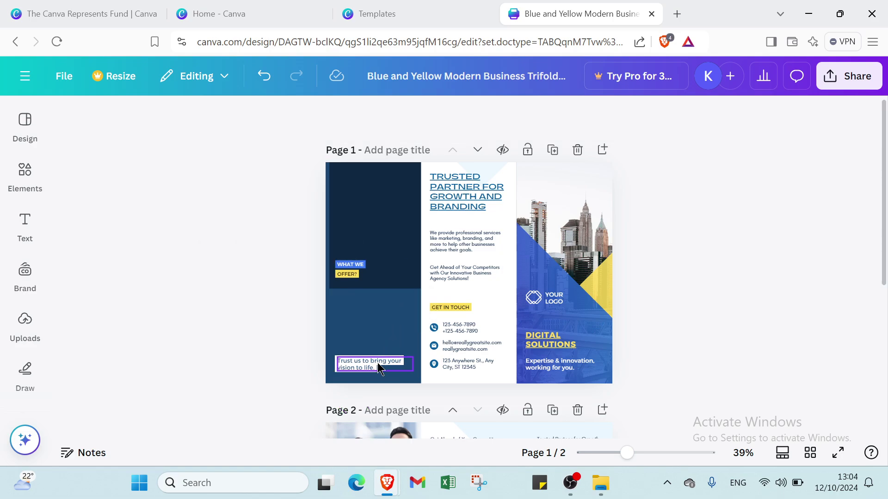
{"action": "left_click", "coordinate": [378, 368]}
{"action": "left_click", "coordinate": [406, 326]}
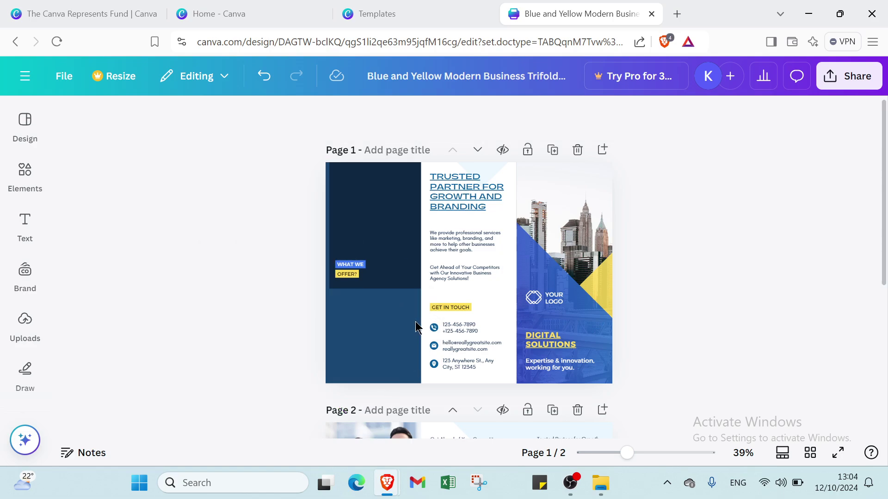
{"action": "left_click", "coordinate": [349, 260]}
{"action": "left_click", "coordinate": [430, 232]}
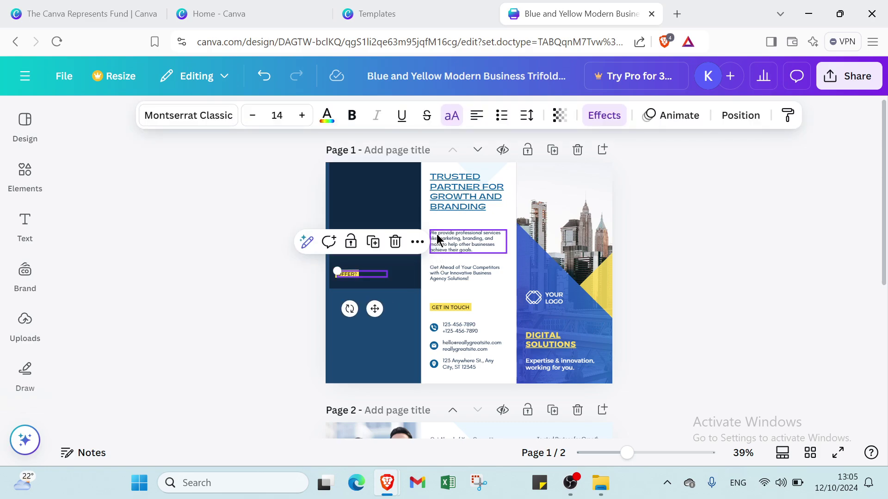
{"action": "left_click", "coordinate": [396, 242]}
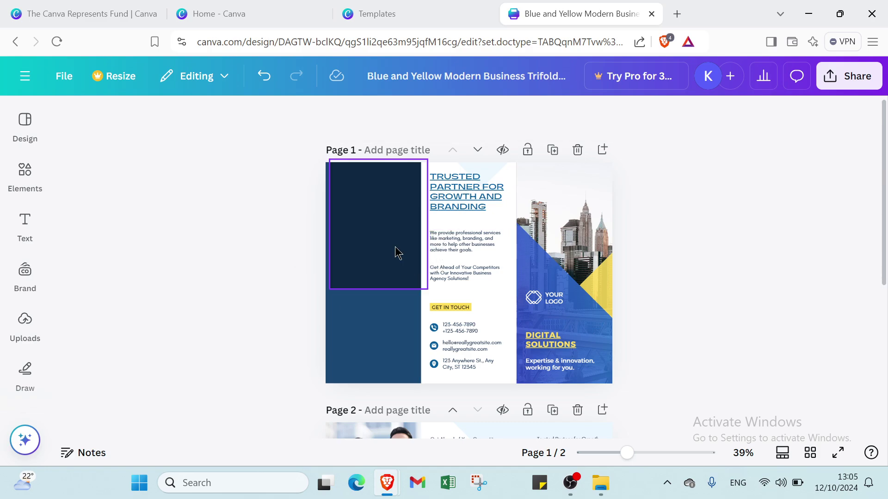
{"action": "left_click", "coordinate": [482, 211]}
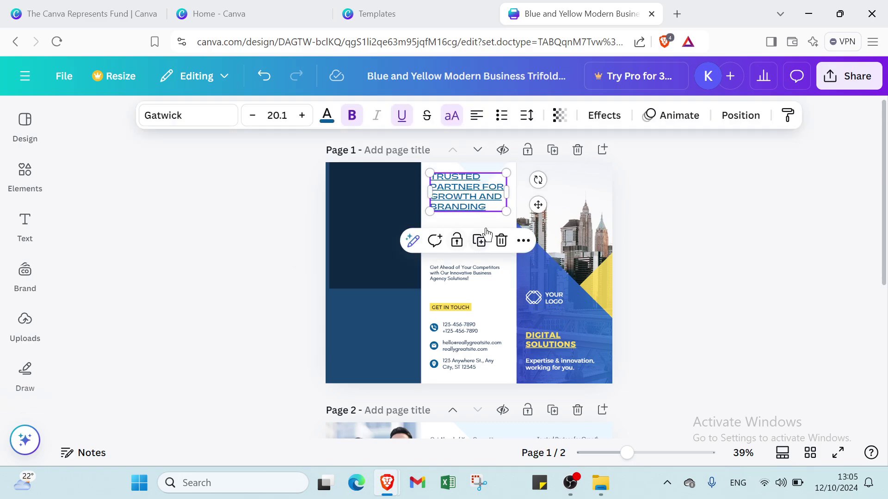
{"action": "left_click", "coordinate": [501, 240]}
{"action": "left_click", "coordinate": [25, 123]}
Use the Text panel to place a paragraph text box on page 1's middle panel.
{"action": "left_click", "coordinate": [33, 233]}
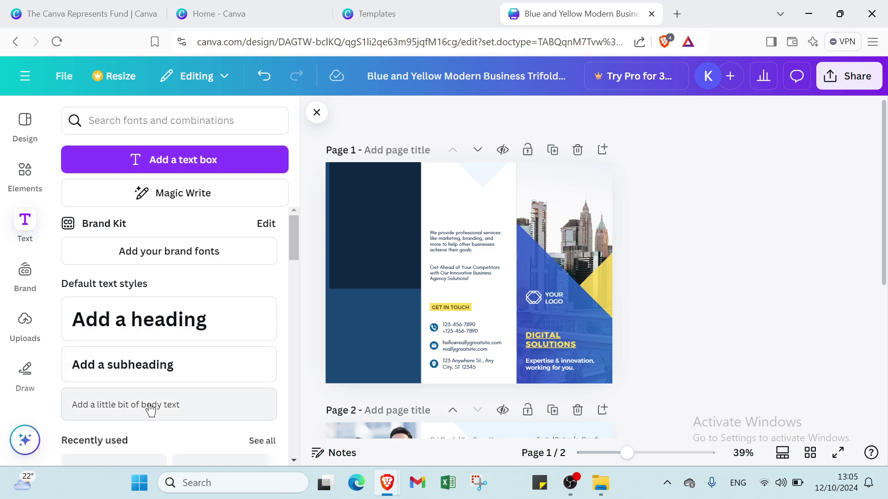
{"action": "left_click", "coordinate": [186, 252]}
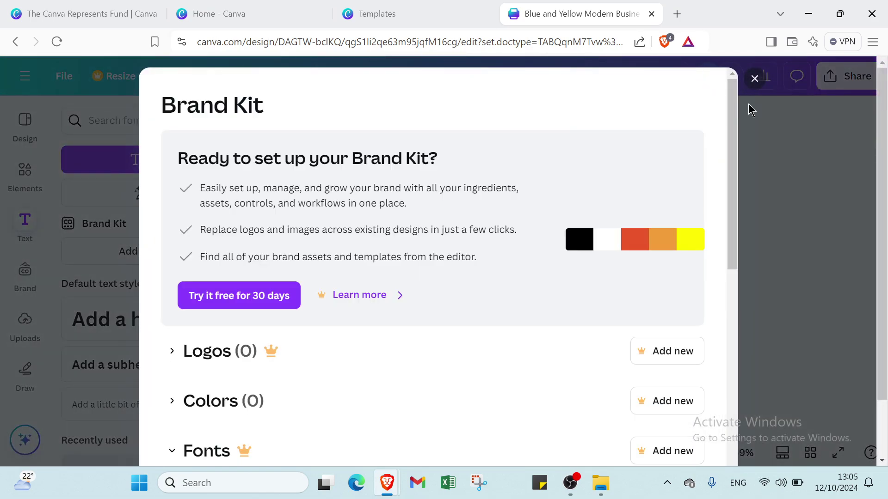
{"action": "left_click", "coordinate": [754, 79]}
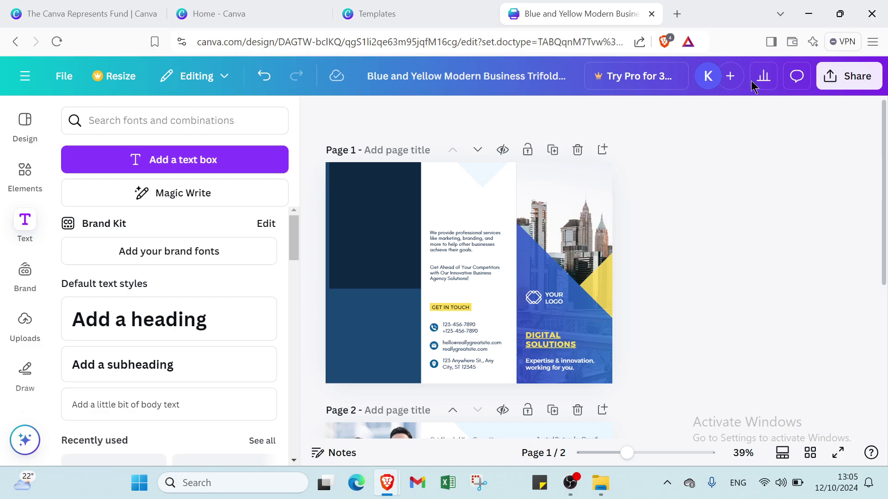
{"action": "left_click", "coordinate": [141, 191]}
{"action": "left_click", "coordinate": [222, 166]}
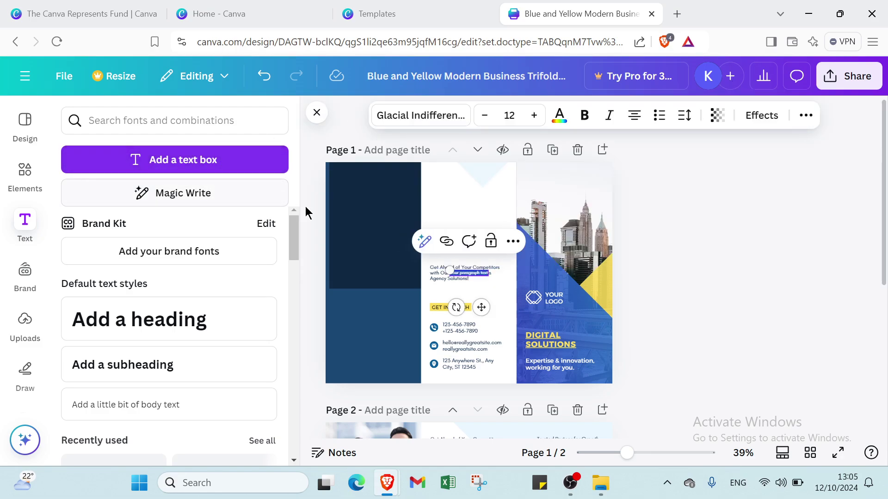
{"action": "left_click", "coordinate": [638, 278]}
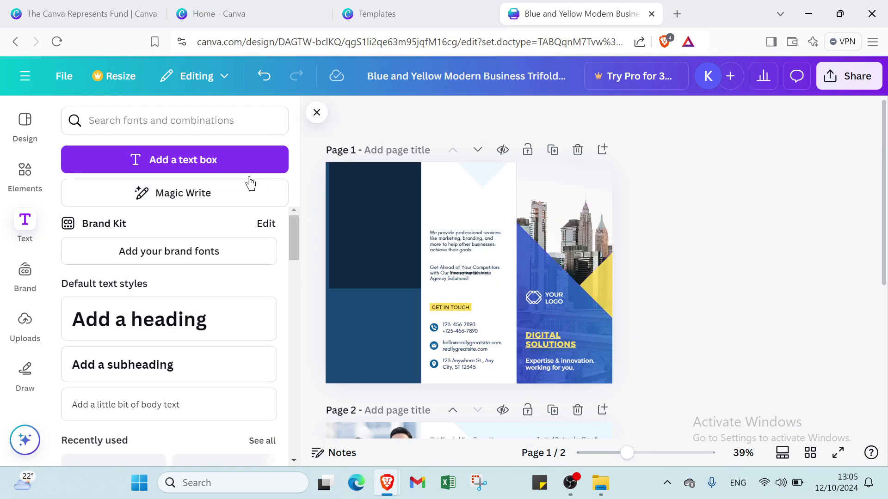
Add the pink FIVE TIPS FOR GREAT SKIN font combination to page 1 and JOIN NOW to page 2.
{"action": "scroll", "coordinate": [148, 338], "scroll_direction": "down", "scroll_amount": 5}
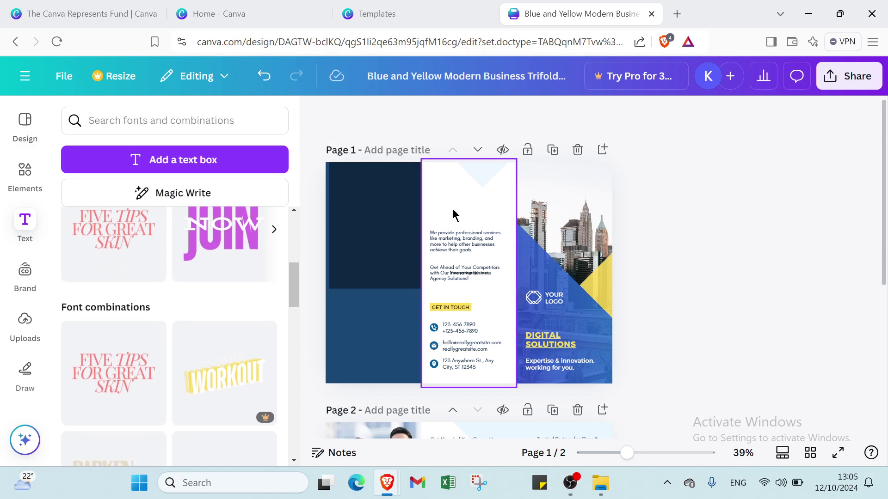
{"action": "left_click", "coordinate": [123, 382]}
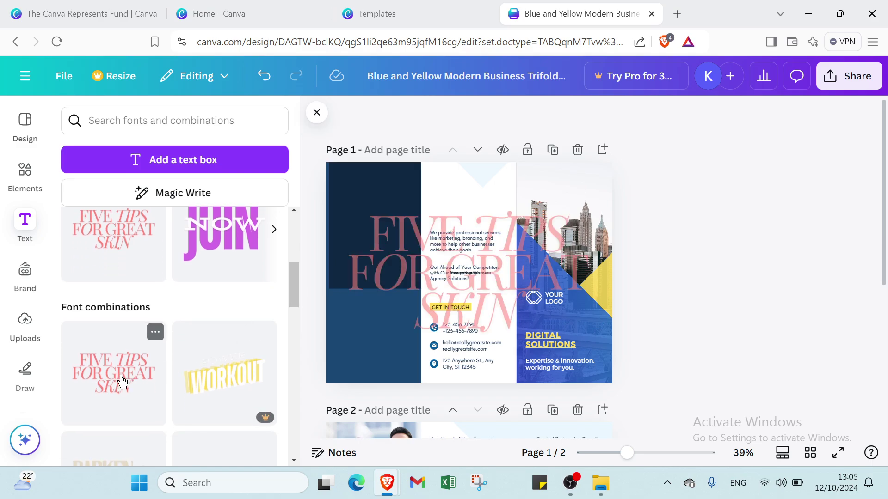
{"action": "scroll", "coordinate": [154, 382], "scroll_direction": "down", "scroll_amount": 5}
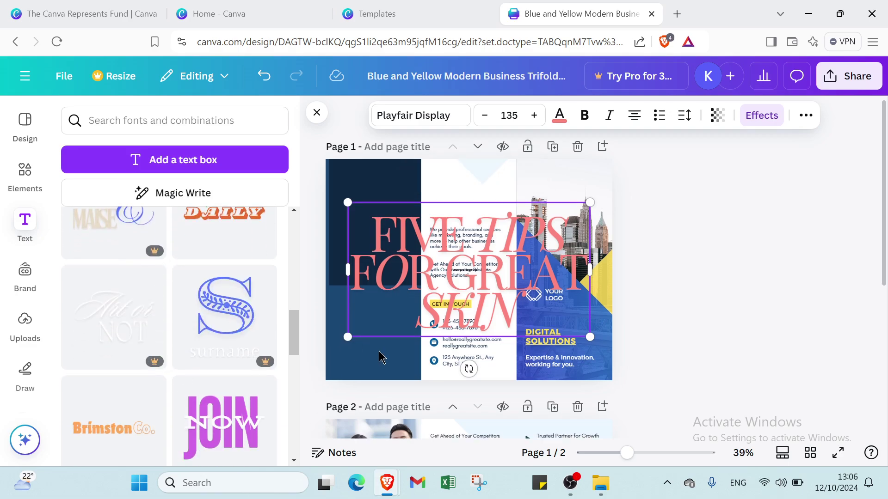
{"action": "scroll", "coordinate": [456, 348], "scroll_direction": "down", "scroll_amount": 5}
{"action": "scroll", "coordinate": [149, 363], "scroll_direction": "down", "scroll_amount": 2}
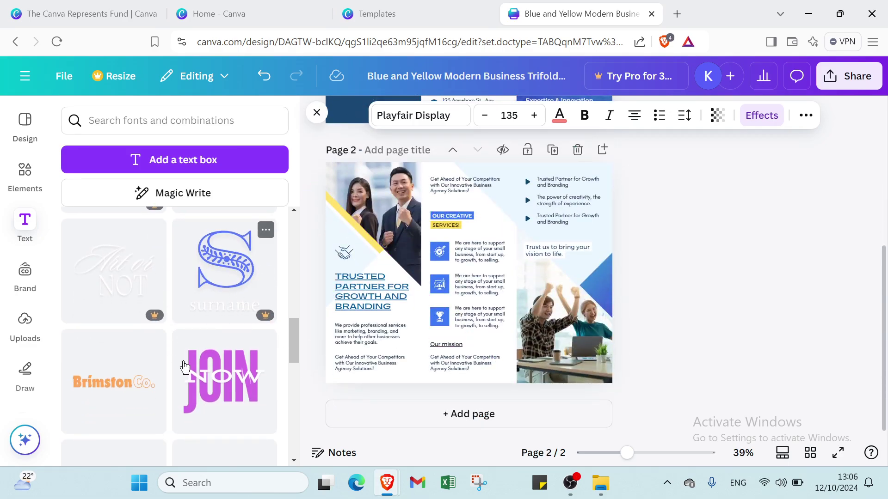
{"action": "left_click", "coordinate": [229, 370]}
{"action": "scroll", "coordinate": [70, 297], "scroll_direction": "up", "scroll_amount": 2}
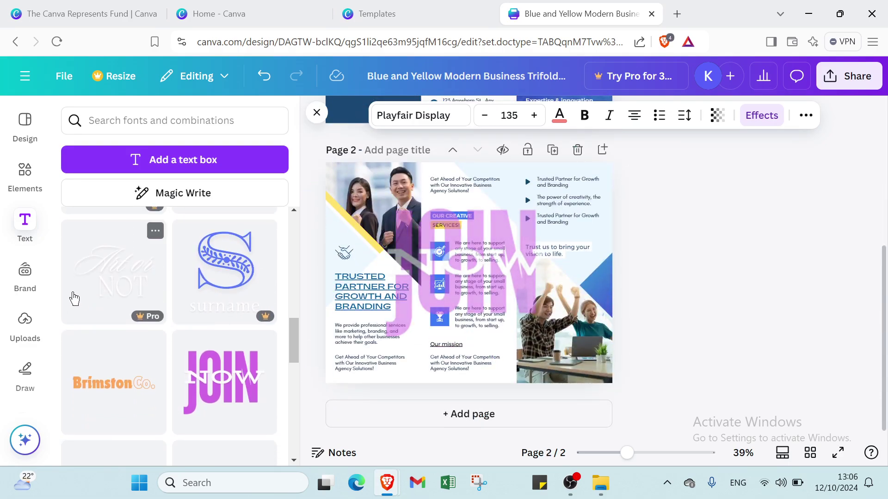
Glance through the Brand kit, then browse the Uploads Images, Videos and Audio tabs.
{"action": "left_click", "coordinate": [24, 277]}
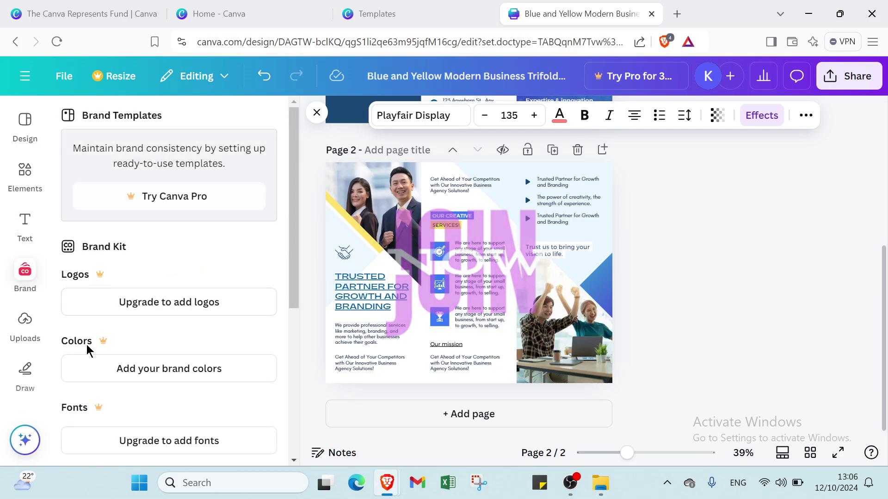
{"action": "scroll", "coordinate": [91, 354], "scroll_direction": "down", "scroll_amount": 2}
{"action": "scroll", "coordinate": [89, 354], "scroll_direction": "down", "scroll_amount": 4}
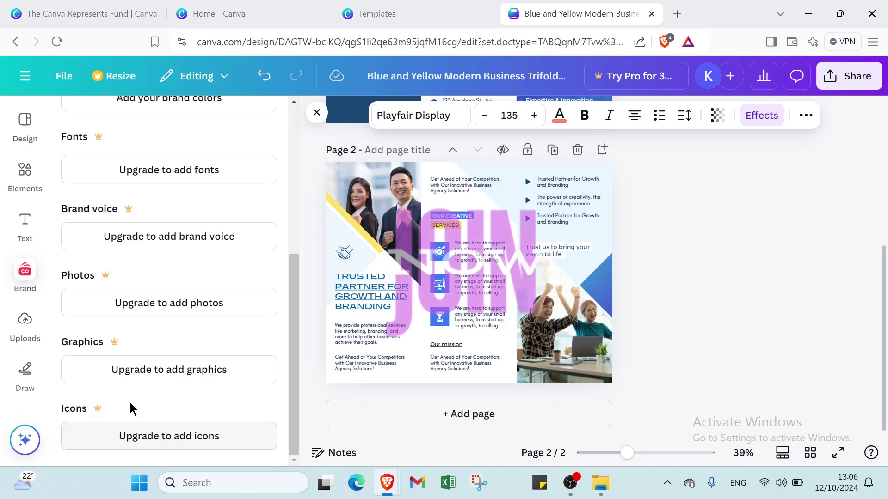
{"action": "left_click", "coordinate": [25, 320]}
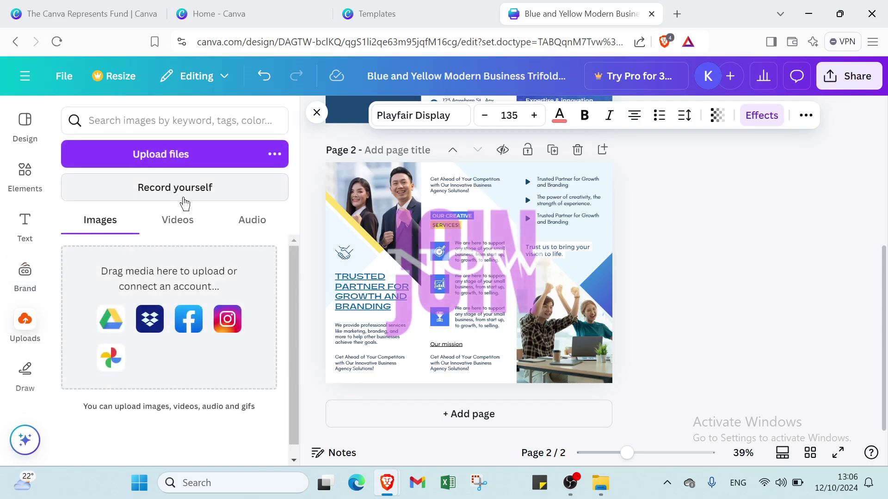
{"action": "left_click", "coordinate": [193, 224]}
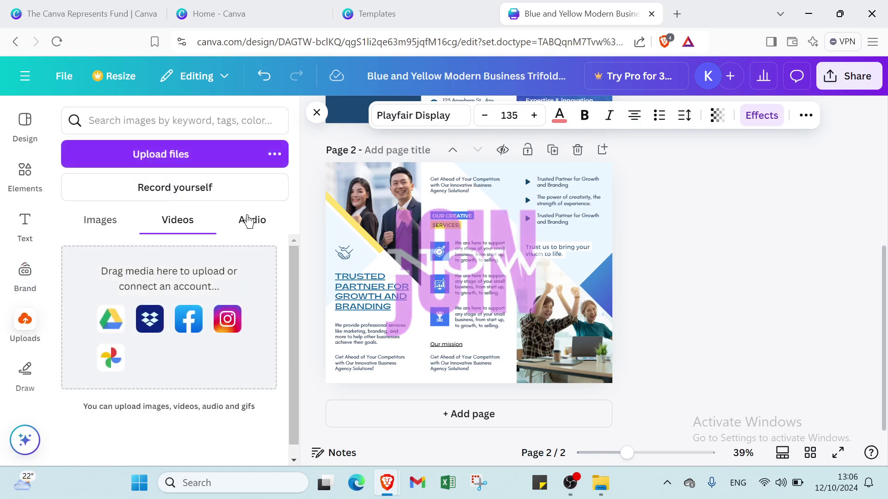
{"action": "left_click", "coordinate": [248, 221]}
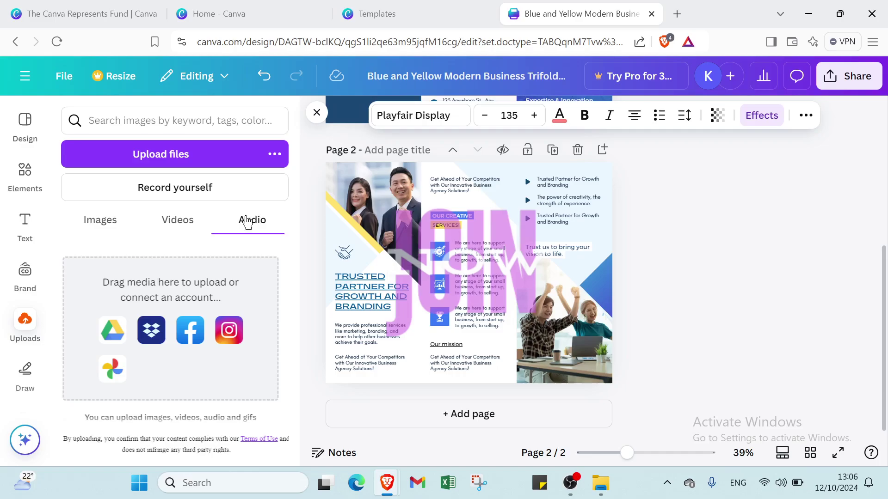
{"action": "left_click", "coordinate": [114, 225]}
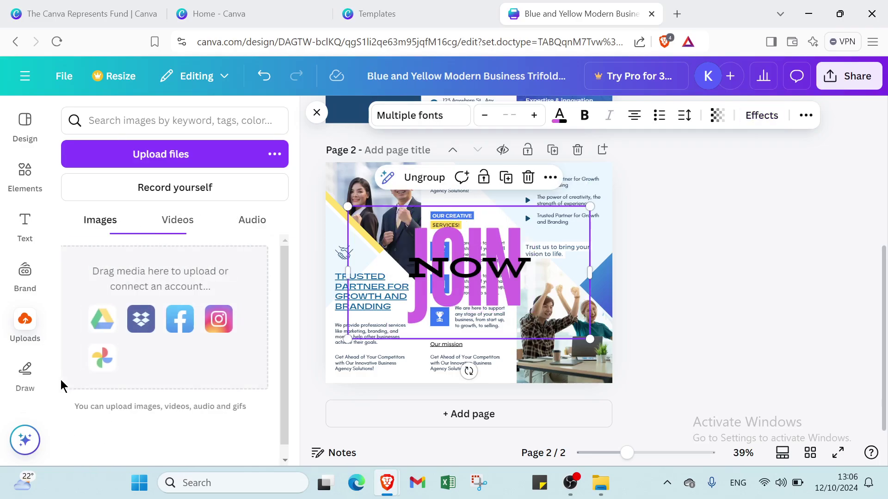
{"action": "left_click", "coordinate": [154, 195]}
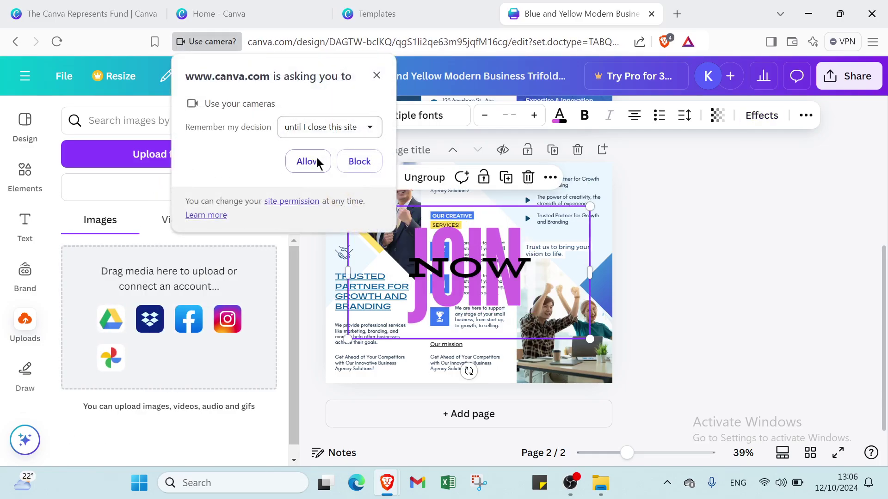
{"action": "left_click", "coordinate": [316, 162]}
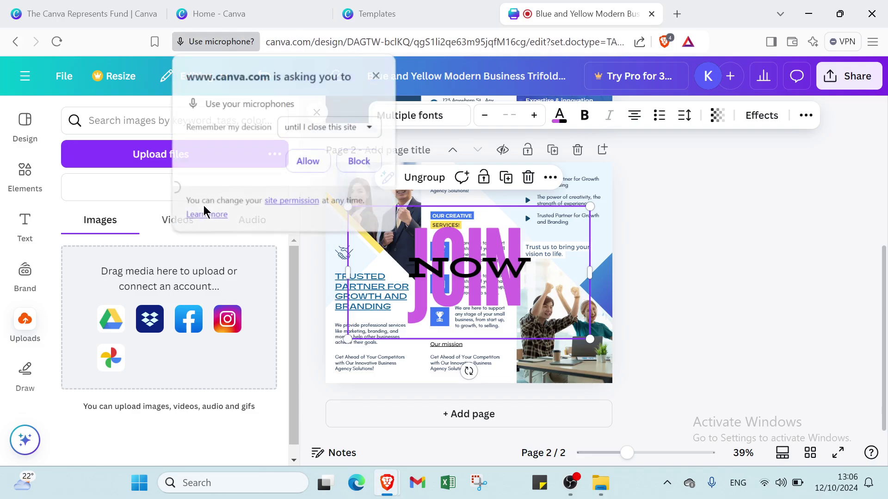
{"action": "left_click", "coordinate": [311, 163]}
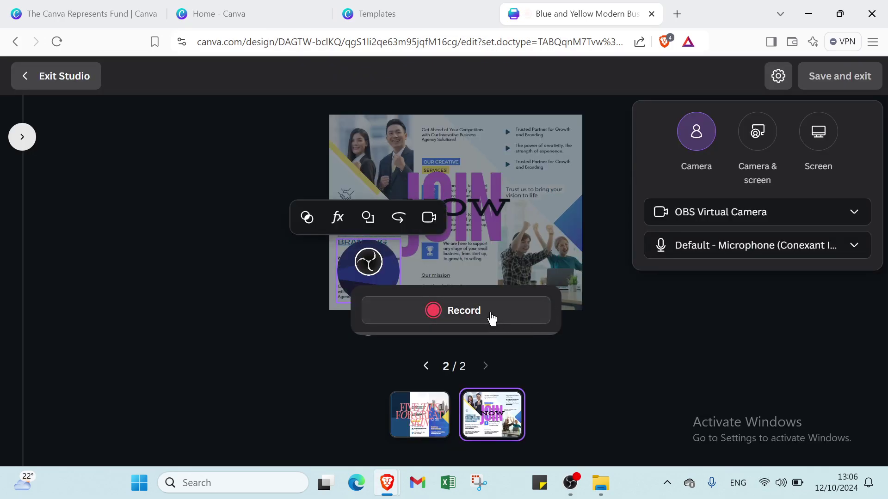
{"action": "left_click", "coordinate": [491, 317]}
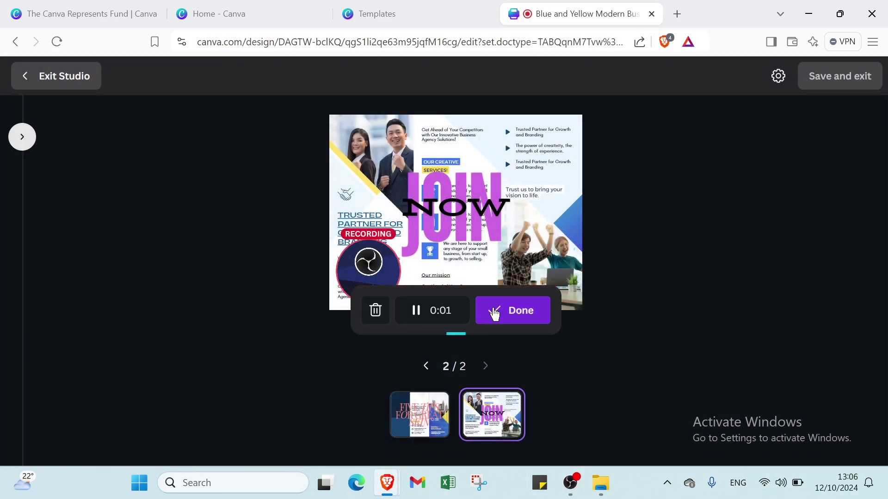
{"action": "left_click", "coordinate": [494, 313]}
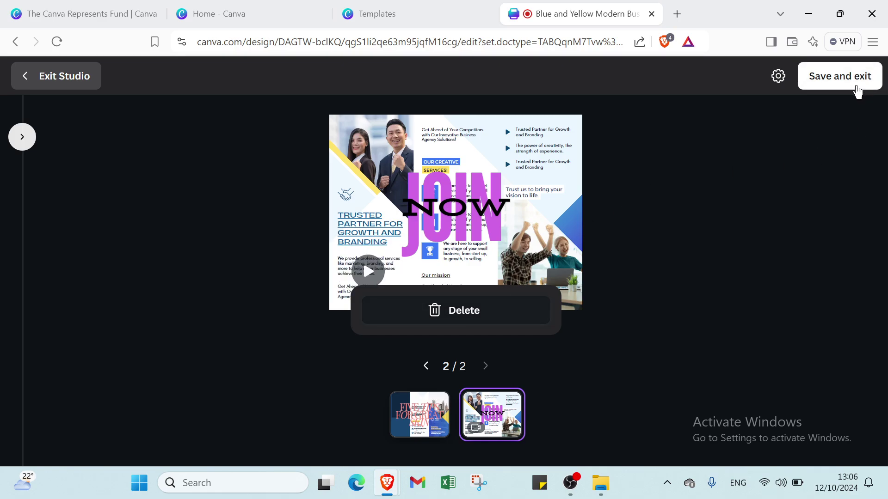
{"action": "left_click", "coordinate": [493, 321]}
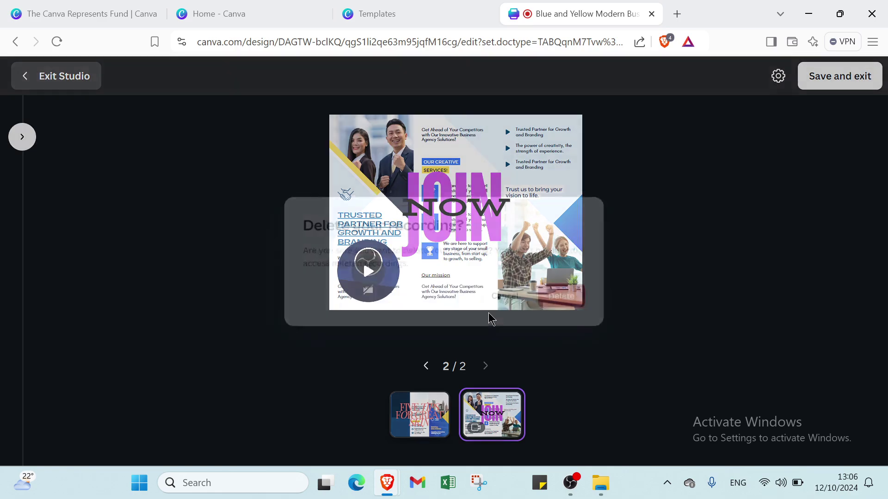
{"action": "key", "text": "Return"}
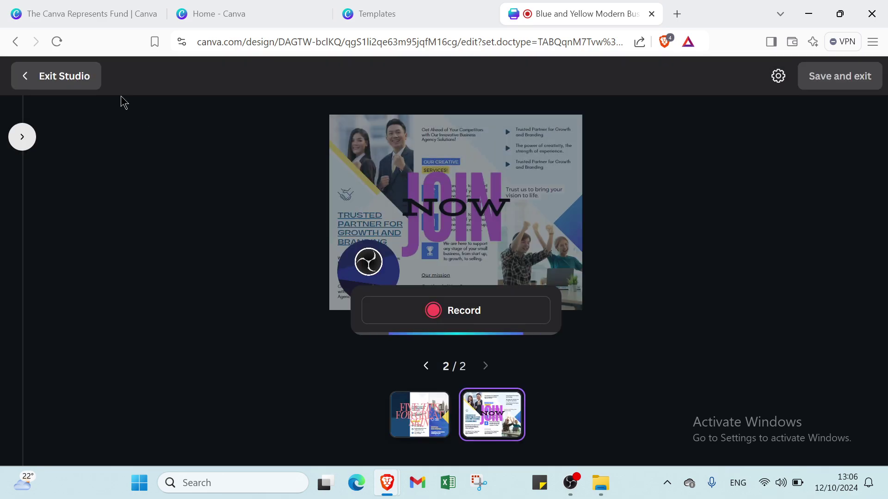
{"action": "left_click", "coordinate": [80, 83]}
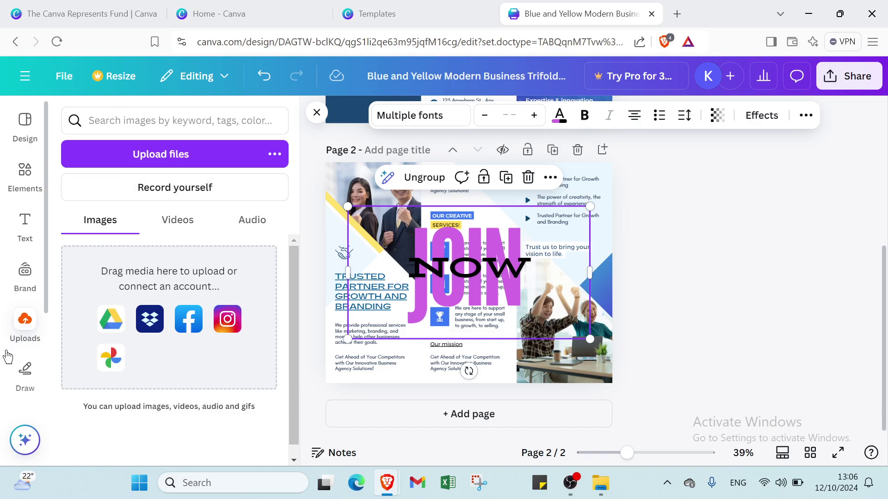
Scribble red loops over page 2 with the freehand red marker.
{"action": "left_click", "coordinate": [25, 370]}
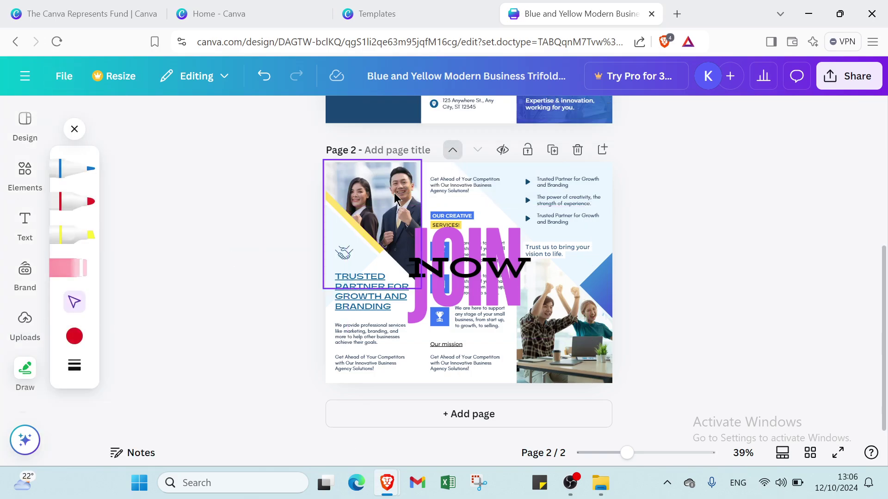
{"action": "left_click", "coordinate": [92, 203]}
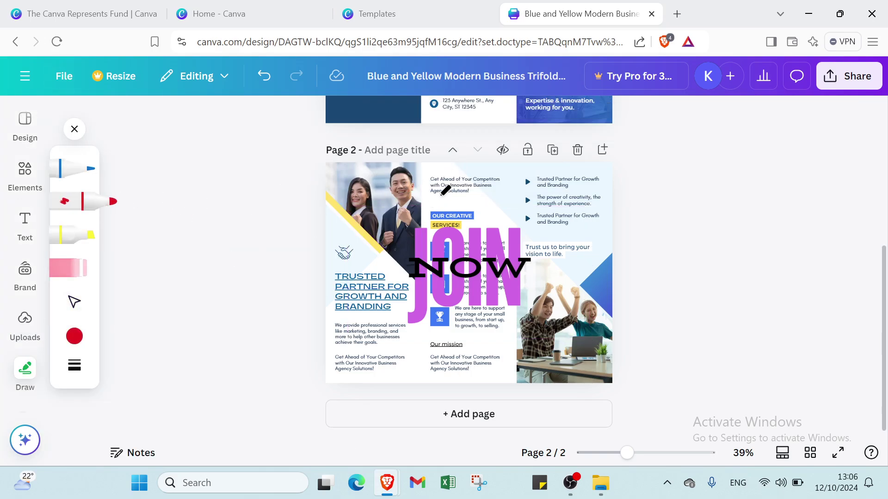
{"action": "mouse_move", "coordinate": [445, 189]}
{"action": "left_mouse_down"}
{"action": "mouse_move", "coordinate": [417, 206]}
{"action": "mouse_move", "coordinate": [431, 304]}
{"action": "mouse_move", "coordinate": [489, 156]}
{"action": "mouse_move", "coordinate": [411, 258]}
{"action": "mouse_move", "coordinate": [341, 226]}
{"action": "mouse_move", "coordinate": [489, 201]}
{"action": "mouse_move", "coordinate": [443, 249]}
{"action": "mouse_move", "coordinate": [459, 293]}
{"action": "mouse_move", "coordinate": [430, 227]}
{"action": "mouse_move", "coordinate": [316, 217]}
{"action": "mouse_move", "coordinate": [423, 275]}
{"action": "left_mouse_up"}
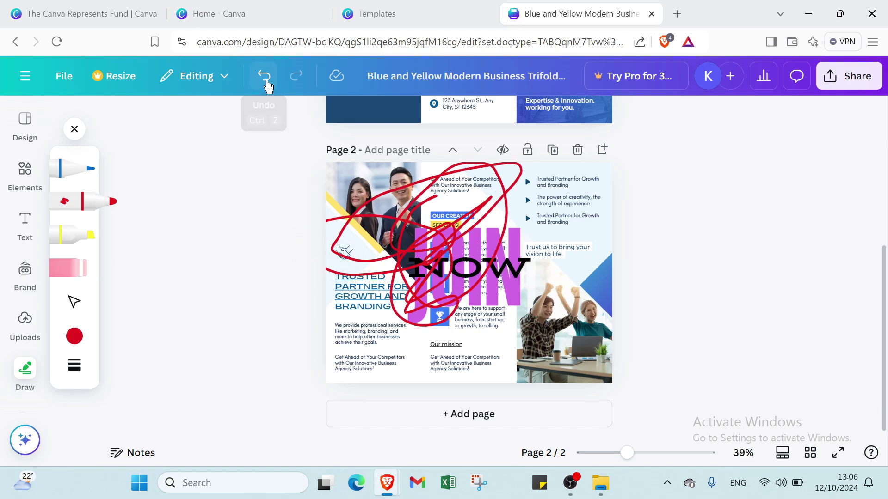
Undo five times to remove the scribble, JOIN NOW and the page 1 edits.
{"action": "left_click", "coordinate": [265, 77]}
{"action": "left_click", "coordinate": [265, 76]}
{"action": "left_click", "coordinate": [265, 76]}
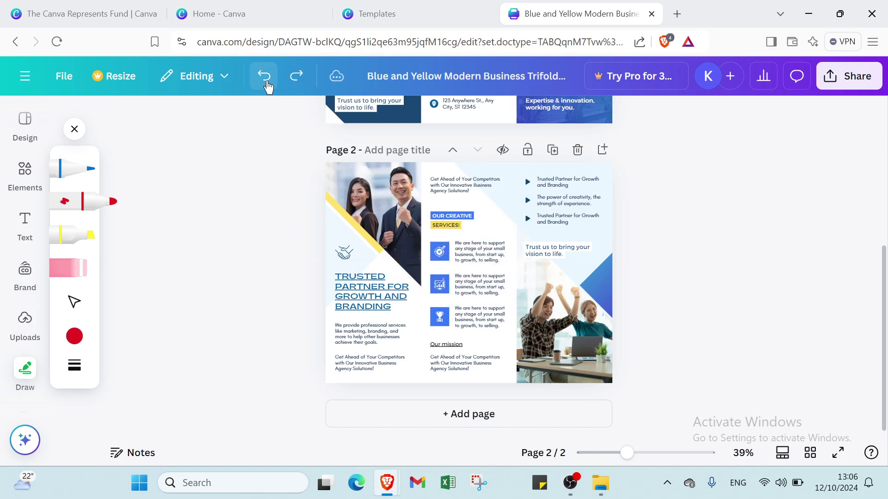
{"action": "left_click", "coordinate": [265, 77]}
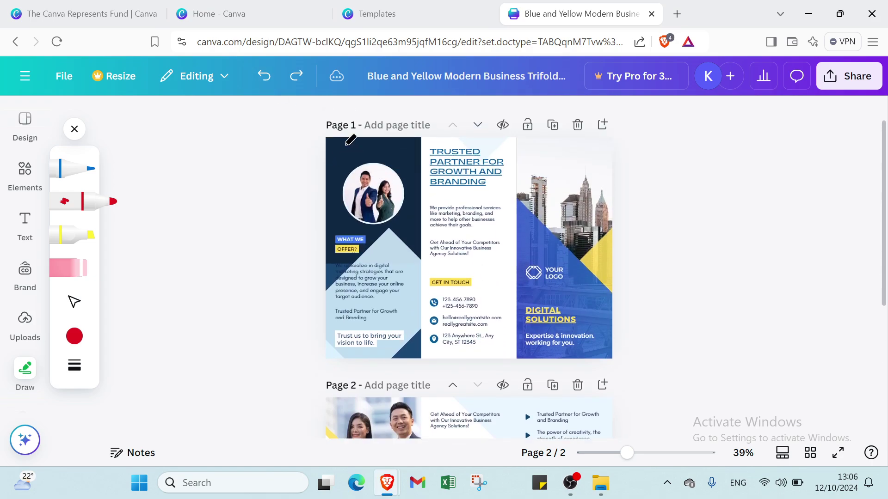
{"action": "left_click", "coordinate": [266, 76]}
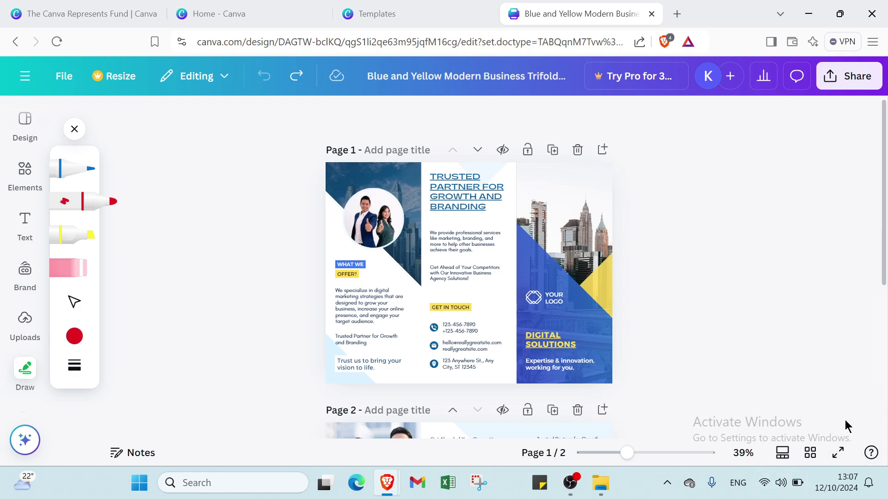
Review the Collaboration link access options in the Share panel and close it, leaving the link private.
{"action": "left_click", "coordinate": [848, 87]}
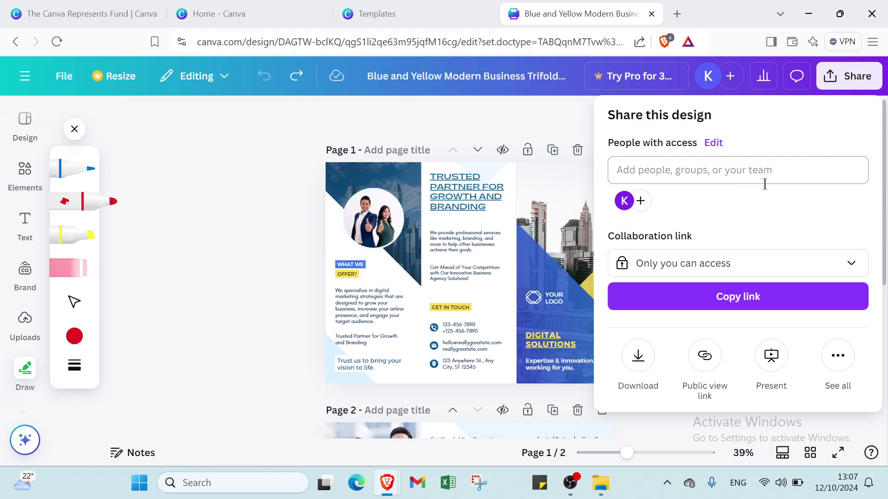
{"action": "left_click", "coordinate": [745, 264]}
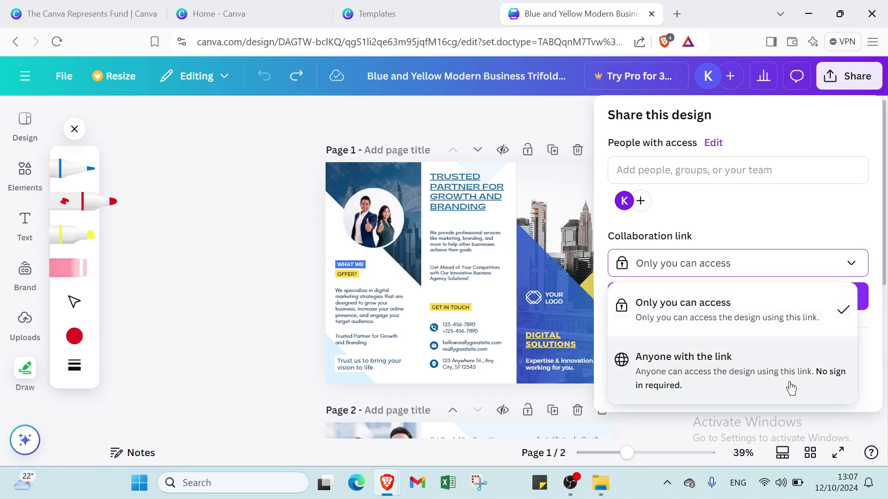
{"action": "left_click", "coordinate": [538, 123]}
{"action": "scroll", "coordinate": [726, 301], "scroll_direction": "down", "scroll_amount": 1}
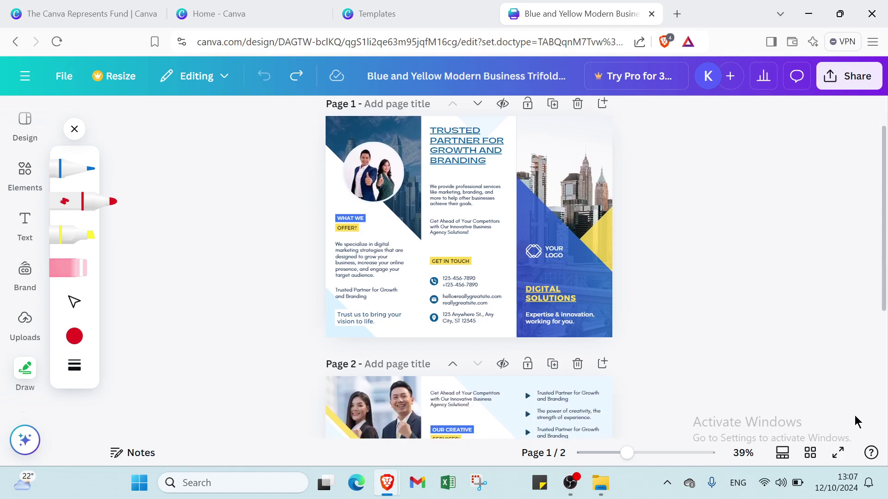
{"action": "left_click", "coordinate": [871, 452]}
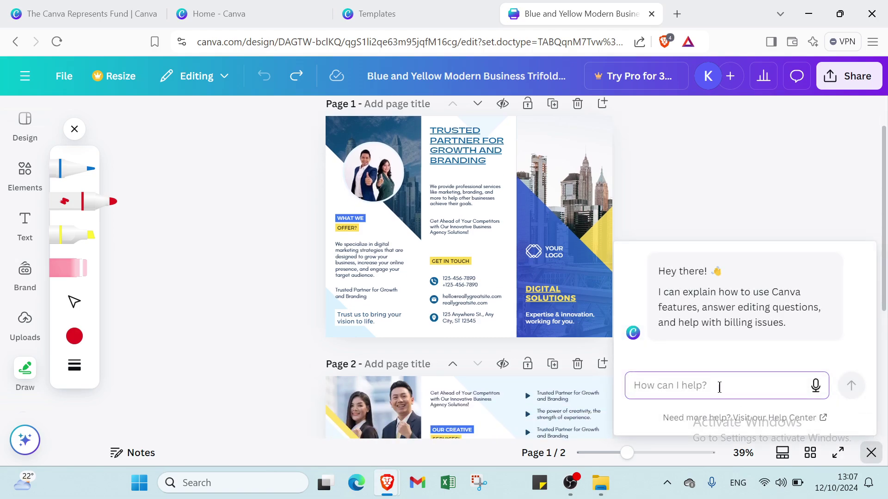
{"action": "left_click", "coordinate": [686, 204]}
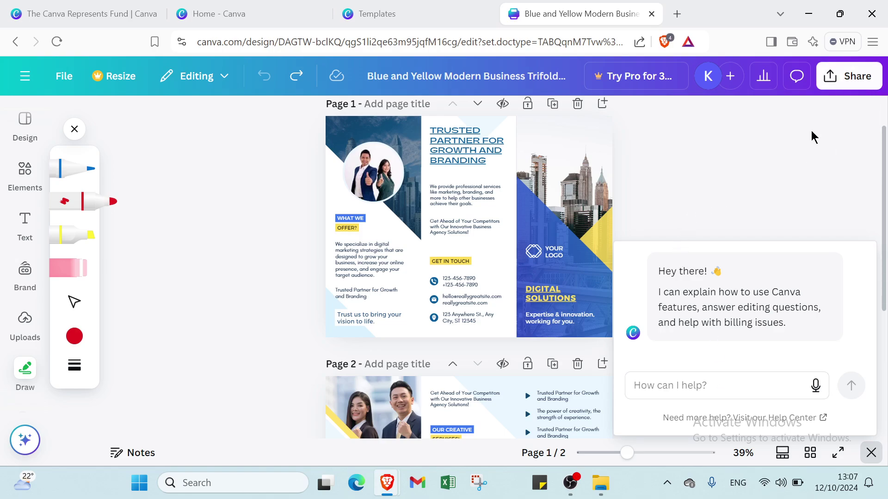
{"action": "left_click", "coordinate": [871, 453]}
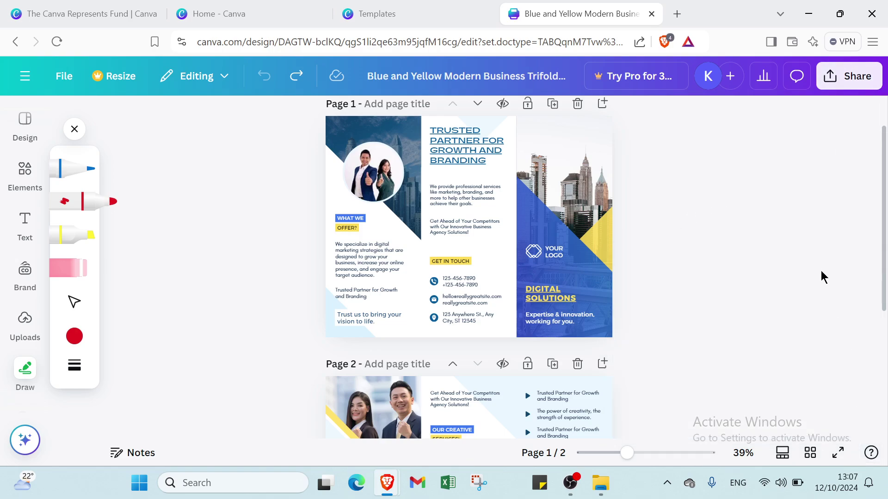
Create a public view-only link for the brochure with watermarks.
{"action": "left_click", "coordinate": [841, 75]}
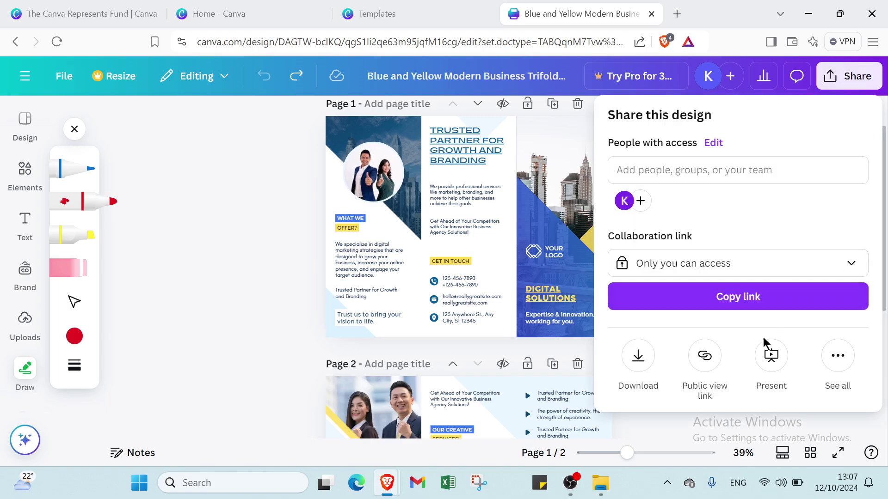
{"action": "left_click", "coordinate": [714, 369]}
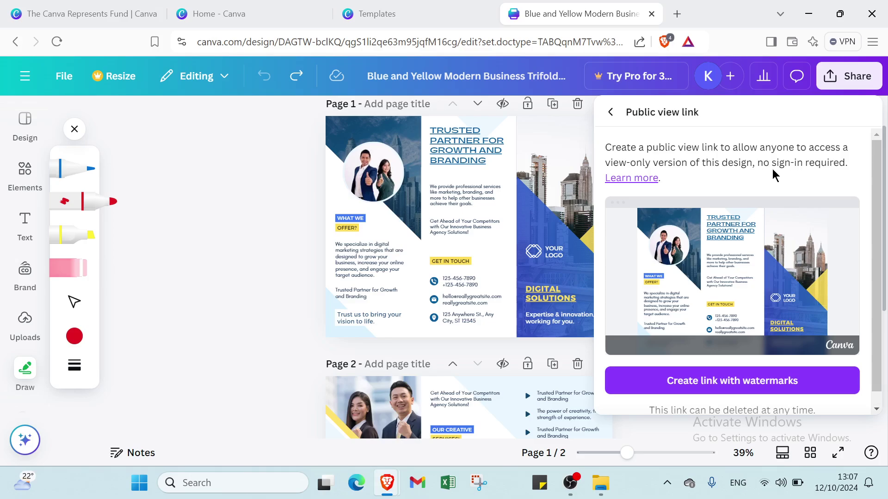
{"action": "scroll", "coordinate": [748, 187], "scroll_direction": "down", "scroll_amount": 1}
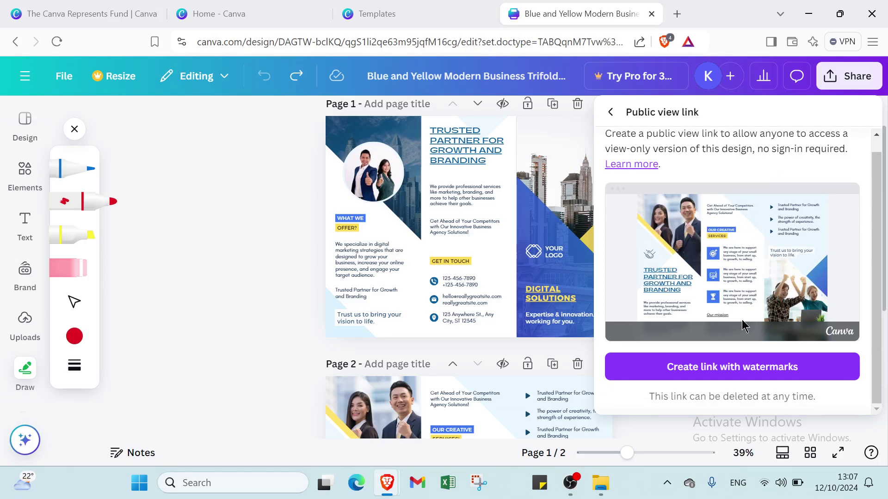
{"action": "left_click", "coordinate": [729, 369]}
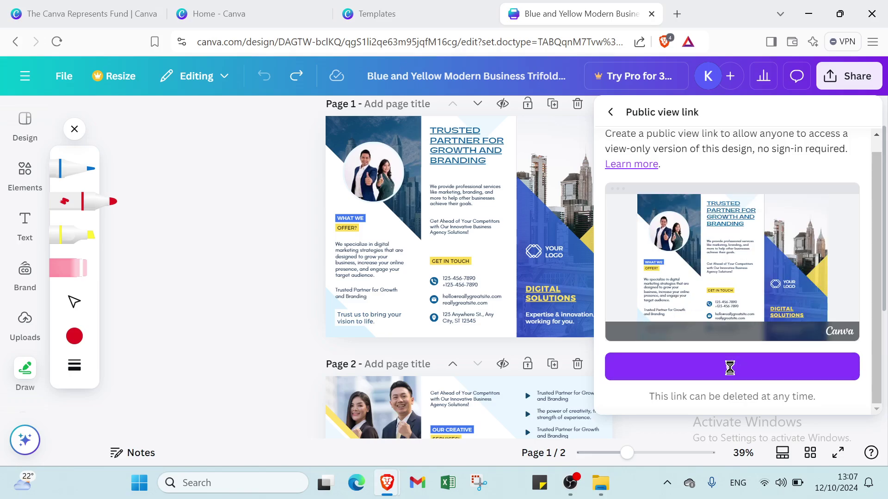
{"action": "scroll", "coordinate": [663, 217], "scroll_direction": "up", "scroll_amount": 1}
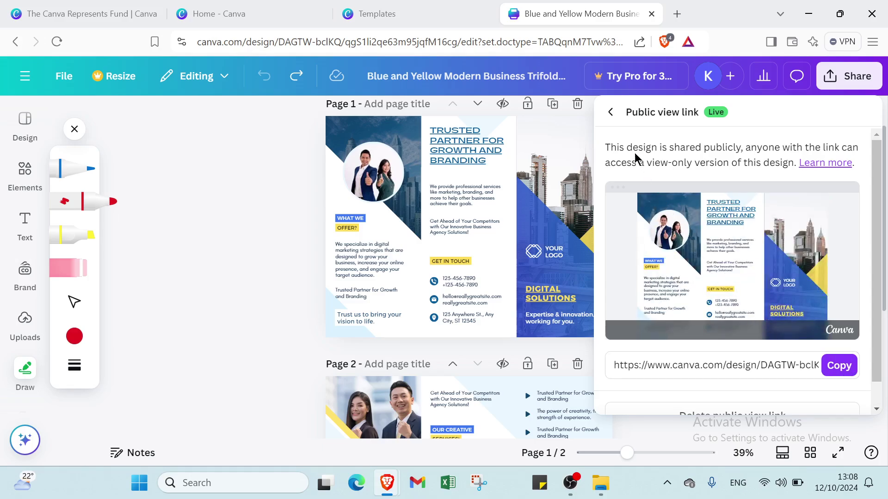
Browse all other sharing options, then close the sharing panel.
{"action": "left_click", "coordinate": [611, 112]}
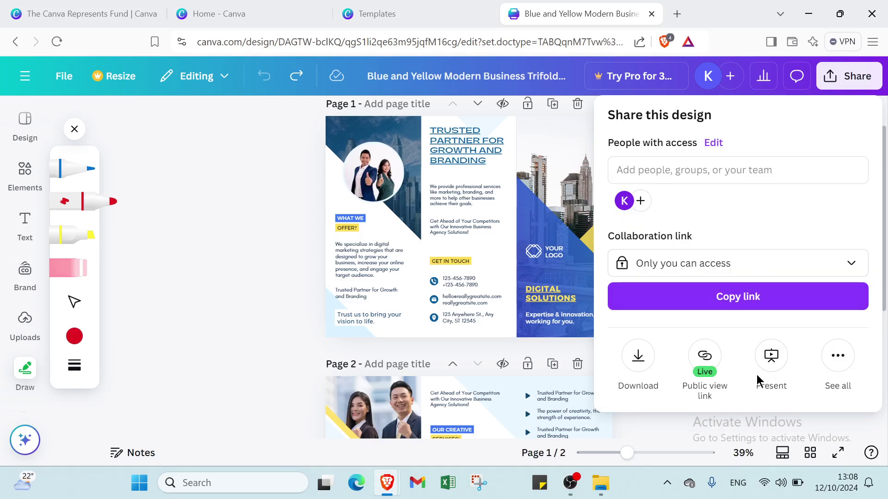
{"action": "left_click", "coordinate": [838, 356]}
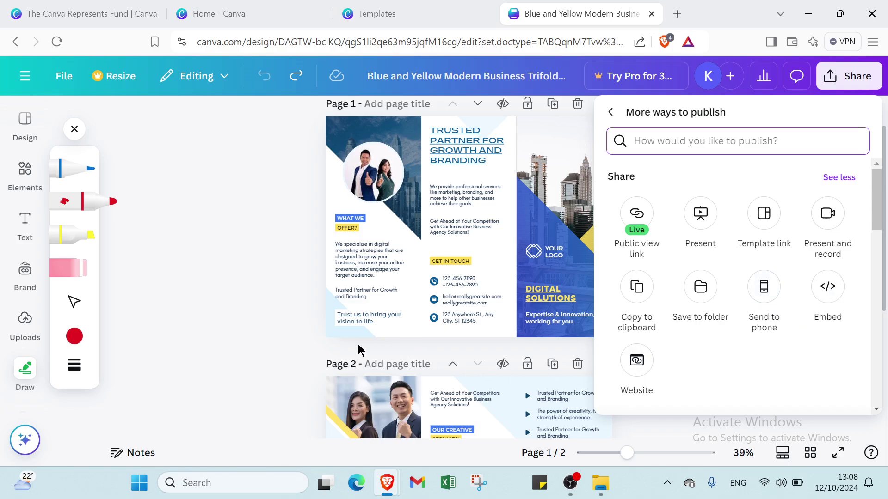
{"action": "left_click", "coordinate": [225, 345]}
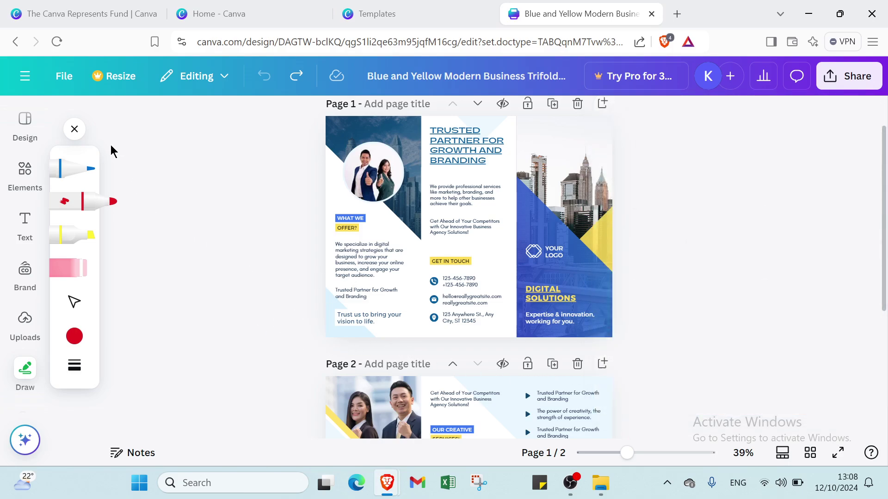
Add a black phone icon and a circled phone-with-waves icon to page 1, shrinking the graphic.
{"action": "left_click", "coordinate": [75, 129]}
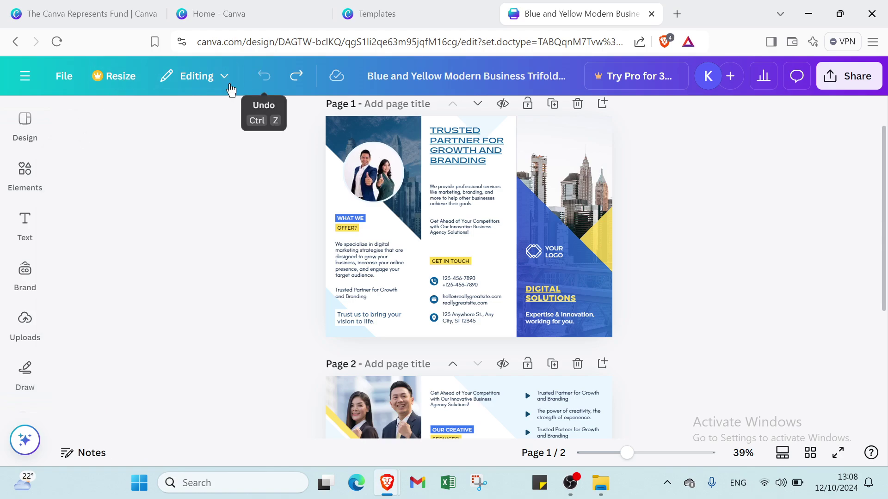
{"action": "left_click", "coordinate": [27, 139]}
{"action": "left_click", "coordinate": [25, 194]}
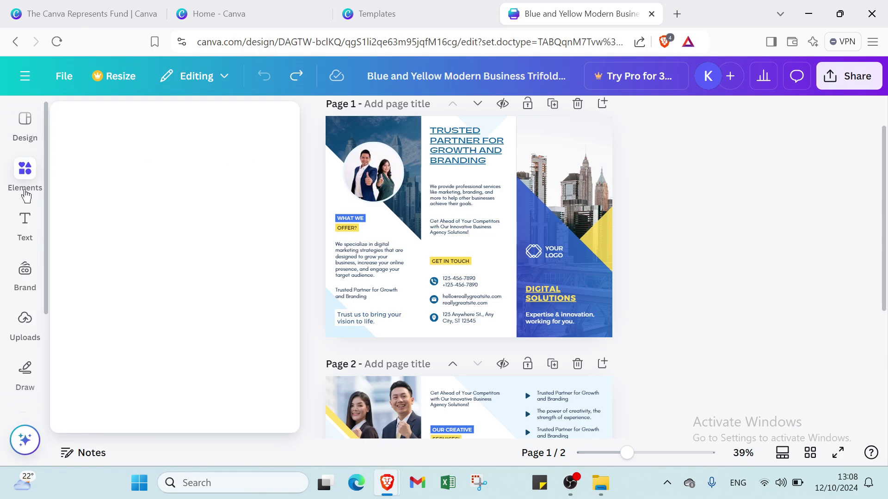
{"action": "left_click", "coordinate": [25, 129]}
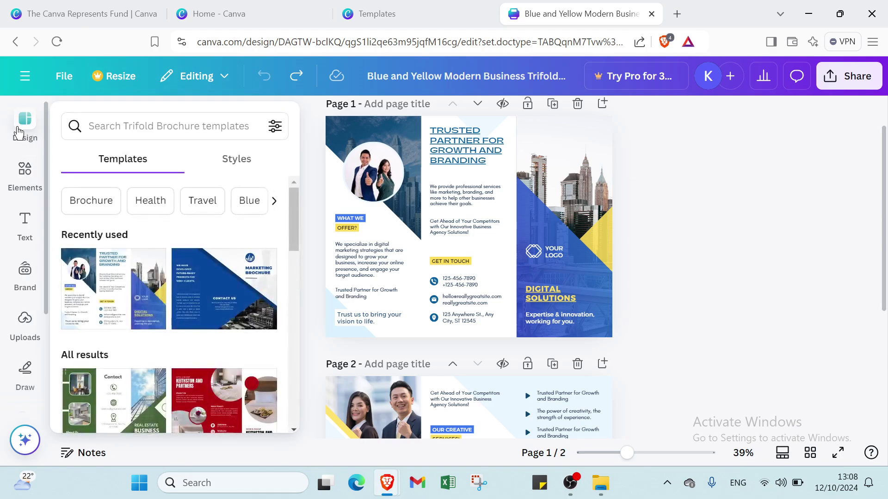
{"action": "left_click", "coordinate": [31, 169]}
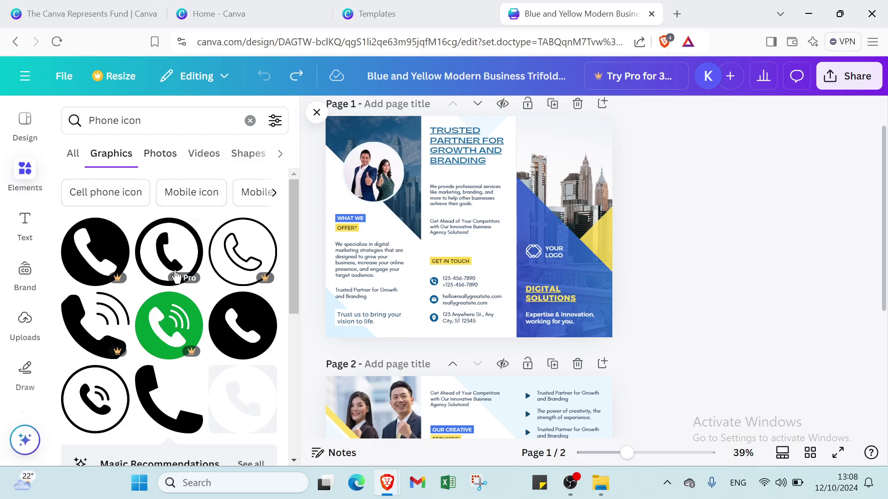
{"action": "left_click", "coordinate": [180, 407]}
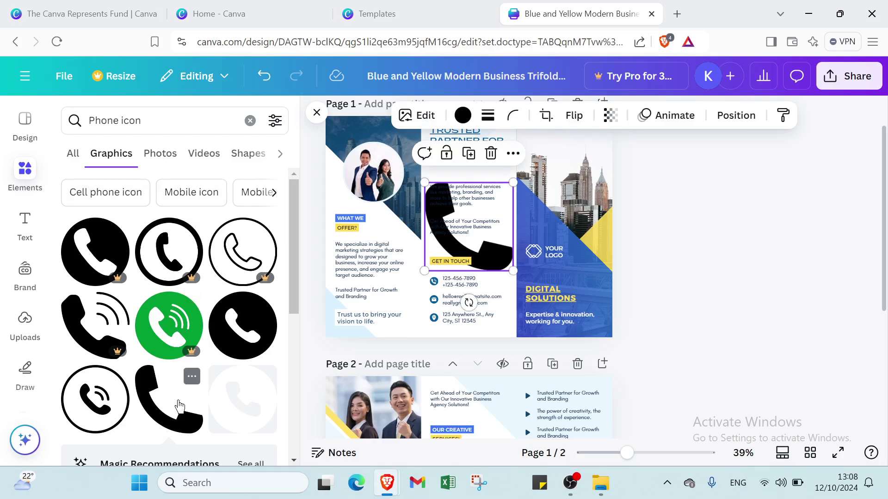
{"action": "left_click", "coordinate": [97, 405]}
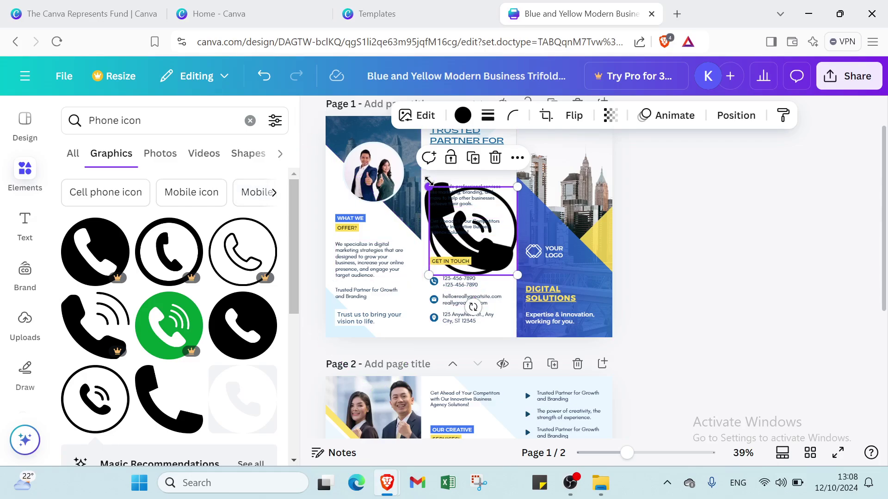
{"action": "left_click_drag", "start_coordinate": [430, 186], "coordinate": [508, 264]}
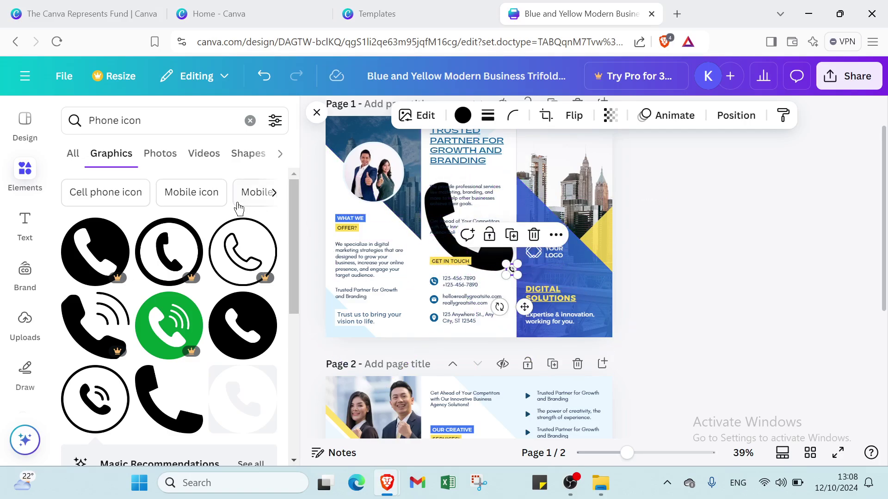
Browse more related phone icon search suggestions in the Elements panel.
{"action": "left_click", "coordinate": [278, 196]}
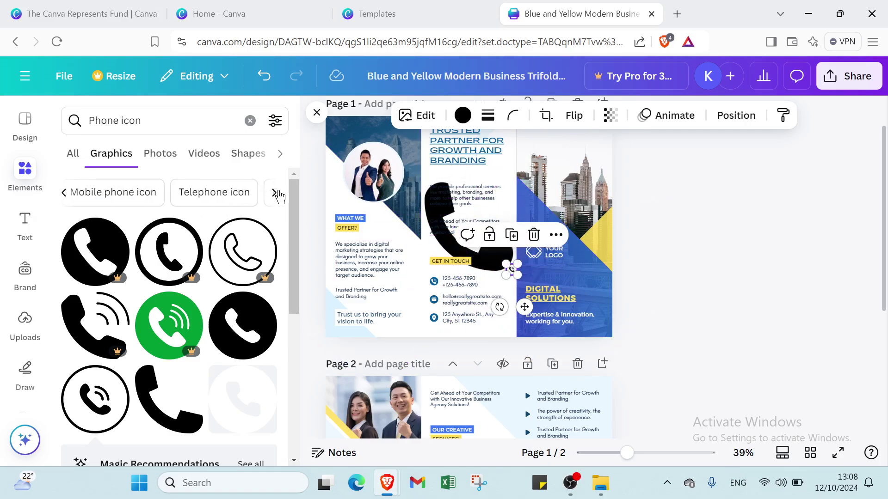
{"action": "left_click", "coordinate": [277, 196]}
{"action": "left_click", "coordinate": [278, 196]}
{"action": "left_click", "coordinate": [277, 196]}
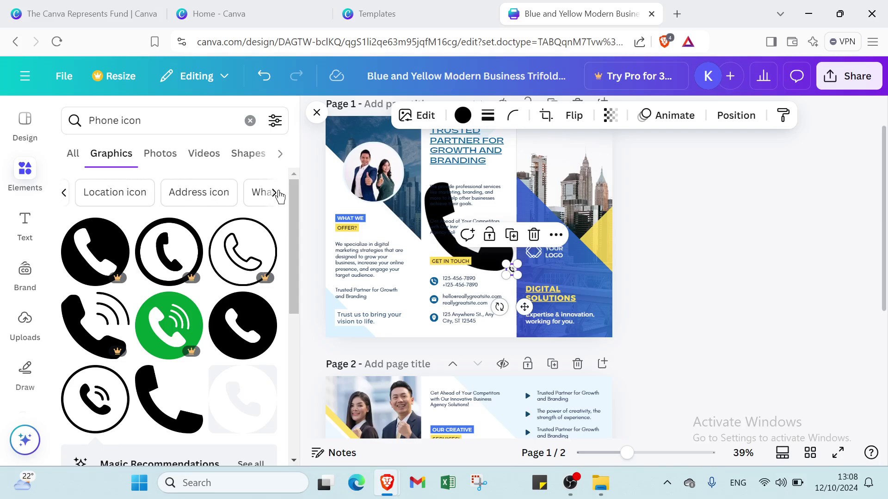
{"action": "left_click", "coordinate": [278, 196]}
{"action": "left_click", "coordinate": [278, 196]}
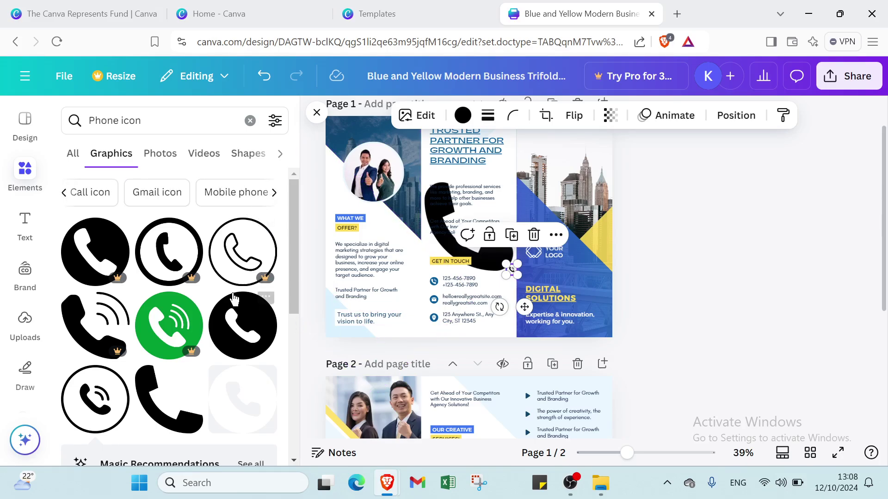
{"action": "scroll", "coordinate": [167, 213], "scroll_direction": "down", "scroll_amount": 5}
{"action": "scroll", "coordinate": [167, 213], "scroll_direction": "up", "scroll_amount": 5}
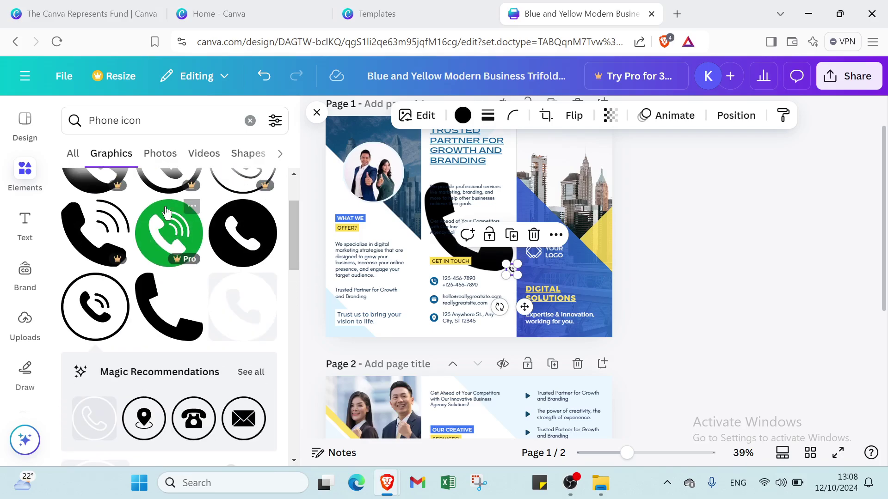
Undo both phone graphics so page 1 returns to its original look.
{"action": "left_click", "coordinate": [36, 134]}
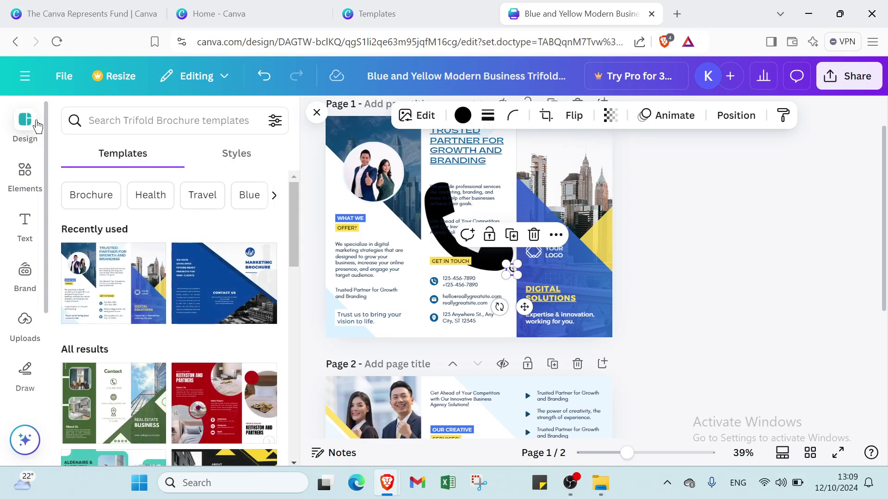
{"action": "left_click", "coordinate": [265, 86]}
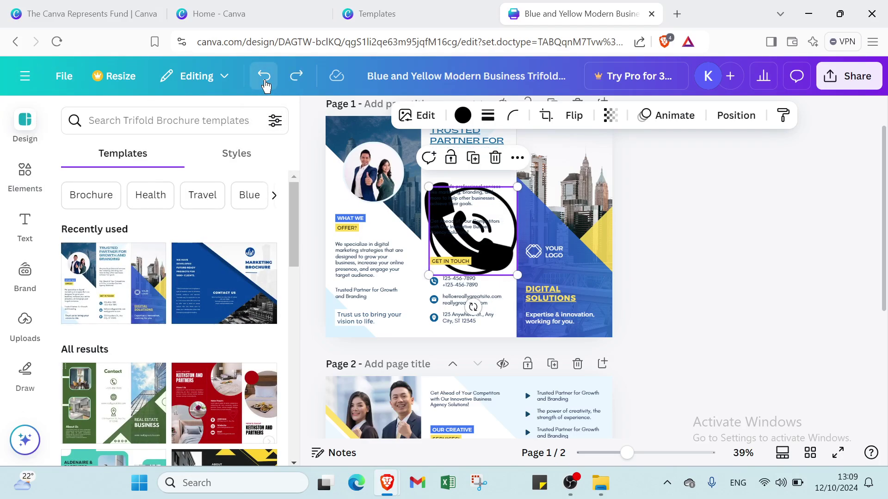
{"action": "left_click", "coordinate": [265, 86]}
{"action": "left_click", "coordinate": [27, 78]}
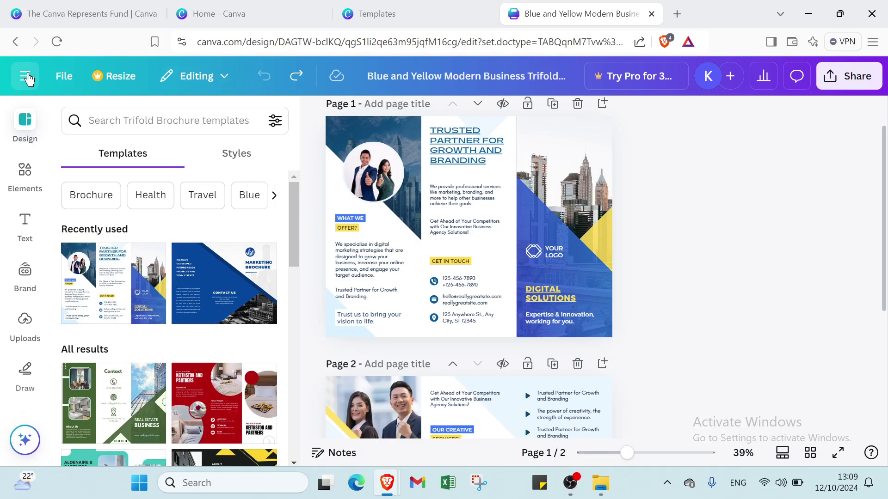
Go to the Canva home page, then switch to The Canva Represents Fund browser tab.
{"action": "left_click", "coordinate": [29, 82]}
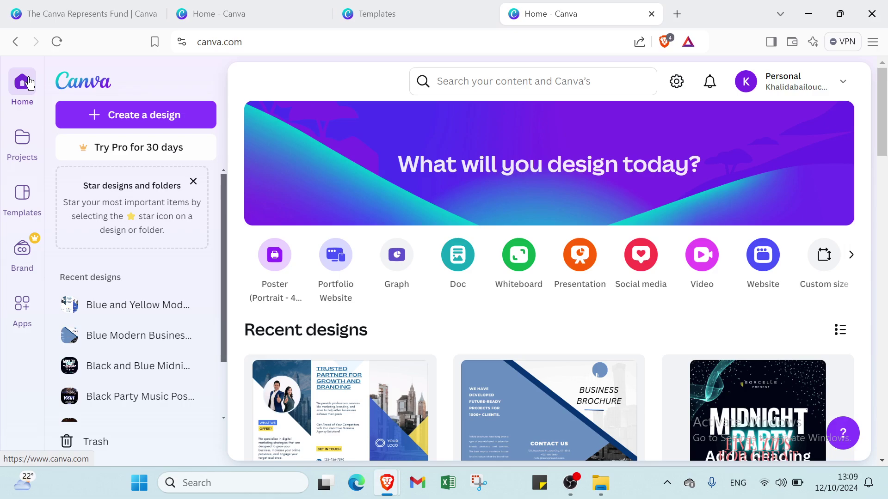
{"action": "left_click", "coordinate": [60, 14]}
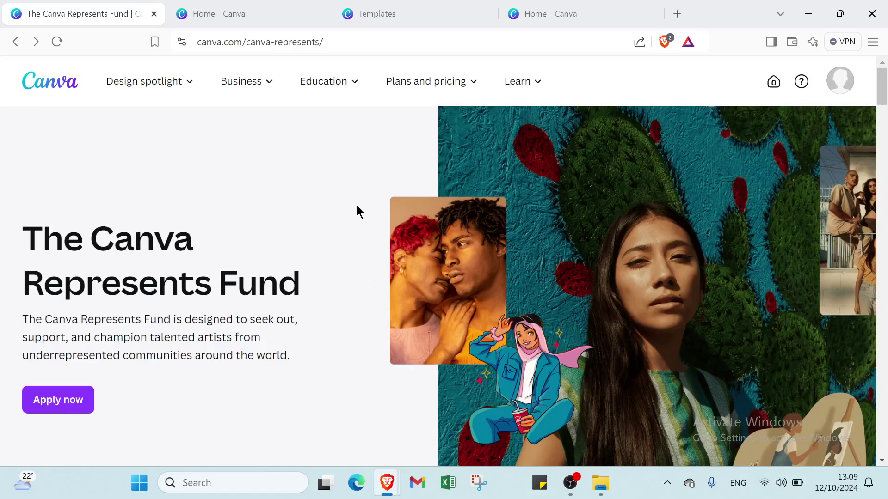
{"action": "scroll", "coordinate": [356, 205], "scroll_direction": "down", "scroll_amount": 3}
{"action": "scroll", "coordinate": [357, 204], "scroll_direction": "up", "scroll_amount": 3}
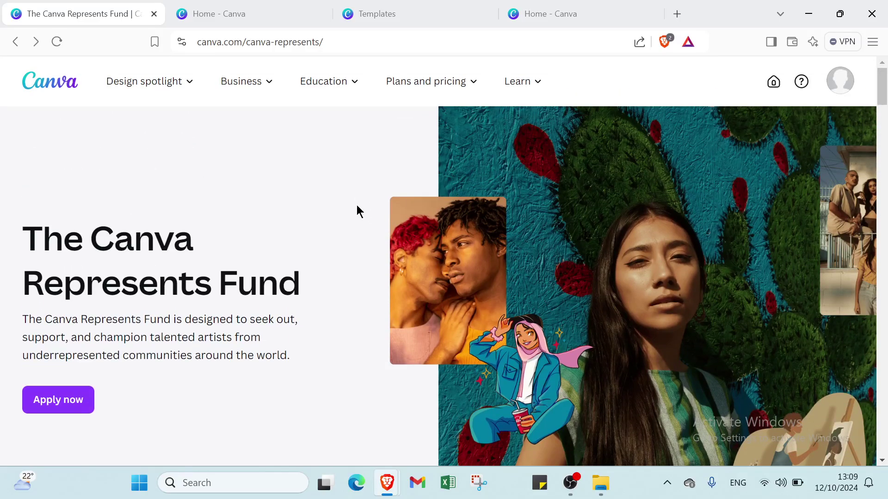